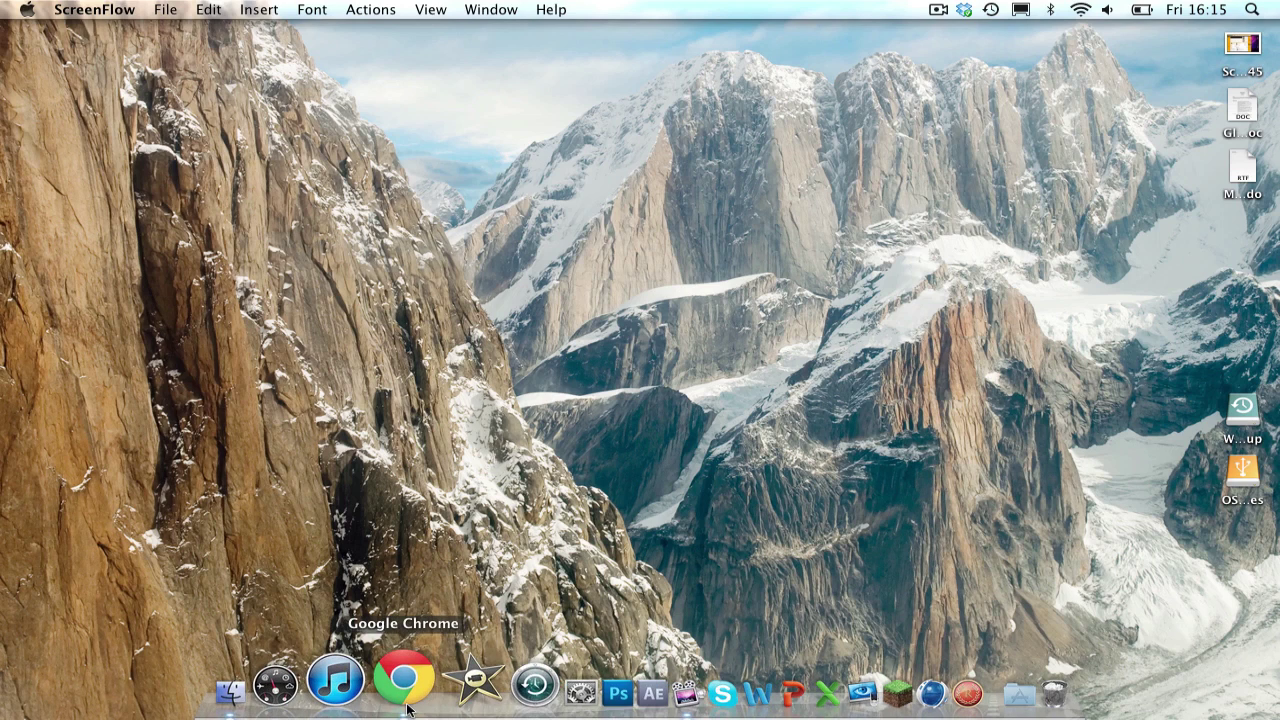
Step: Launch Minecraft, then switch to Chrome and jump to the 32x32 Beta Textures section of the texture pack thread
click(855, 675)
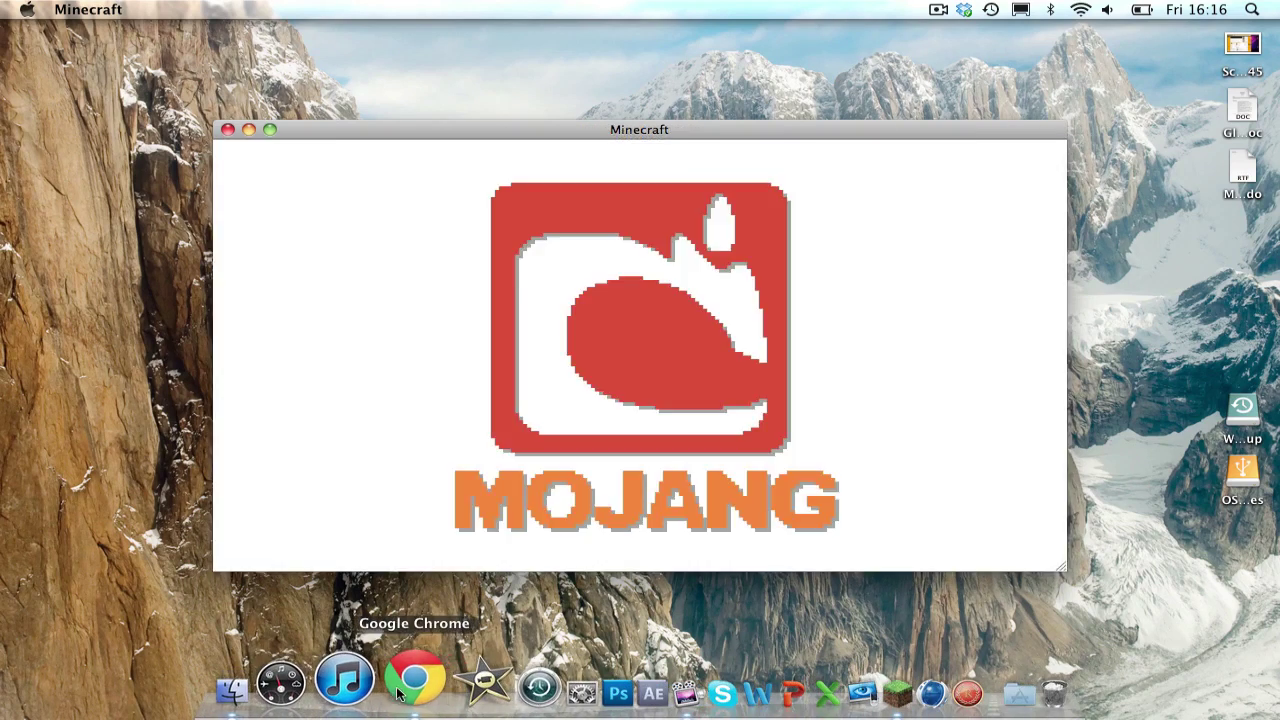
click(410, 685)
scroll(1184, 231, down, 5)
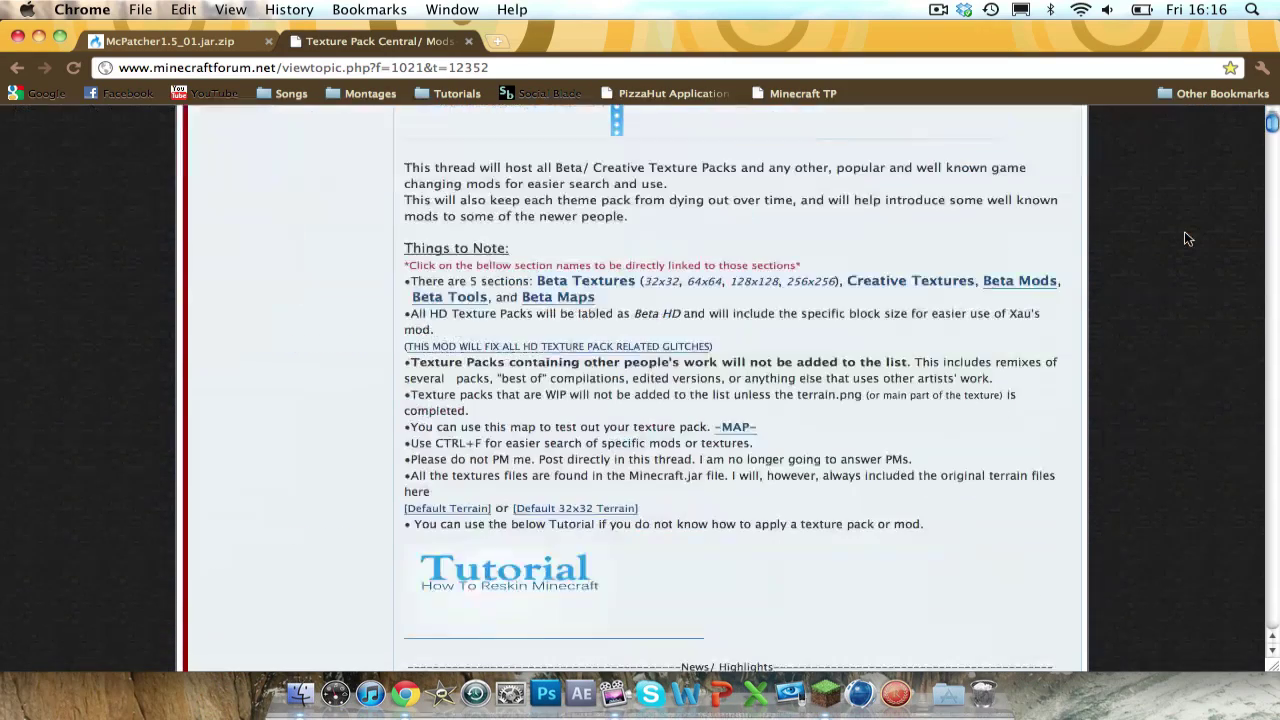
click(660, 281)
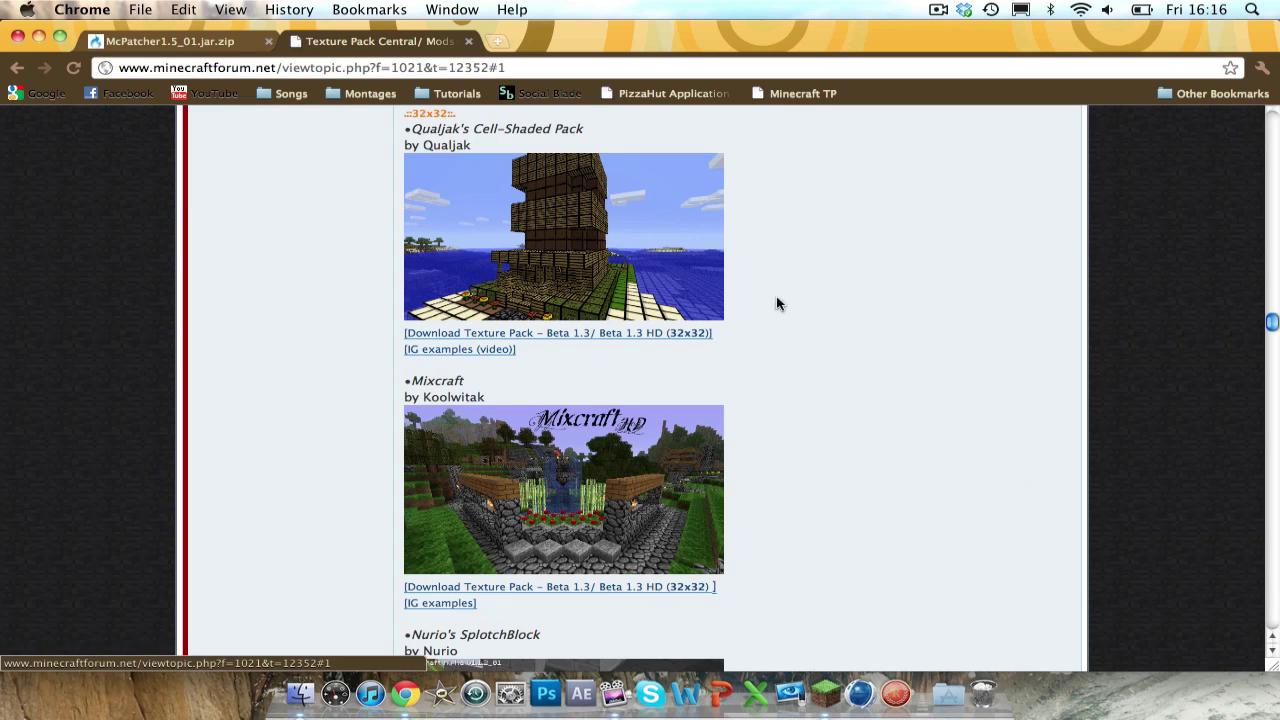
Step: Look through the 32x32 texture packs listed in the forum thread
scroll(468, 140, up, 1)
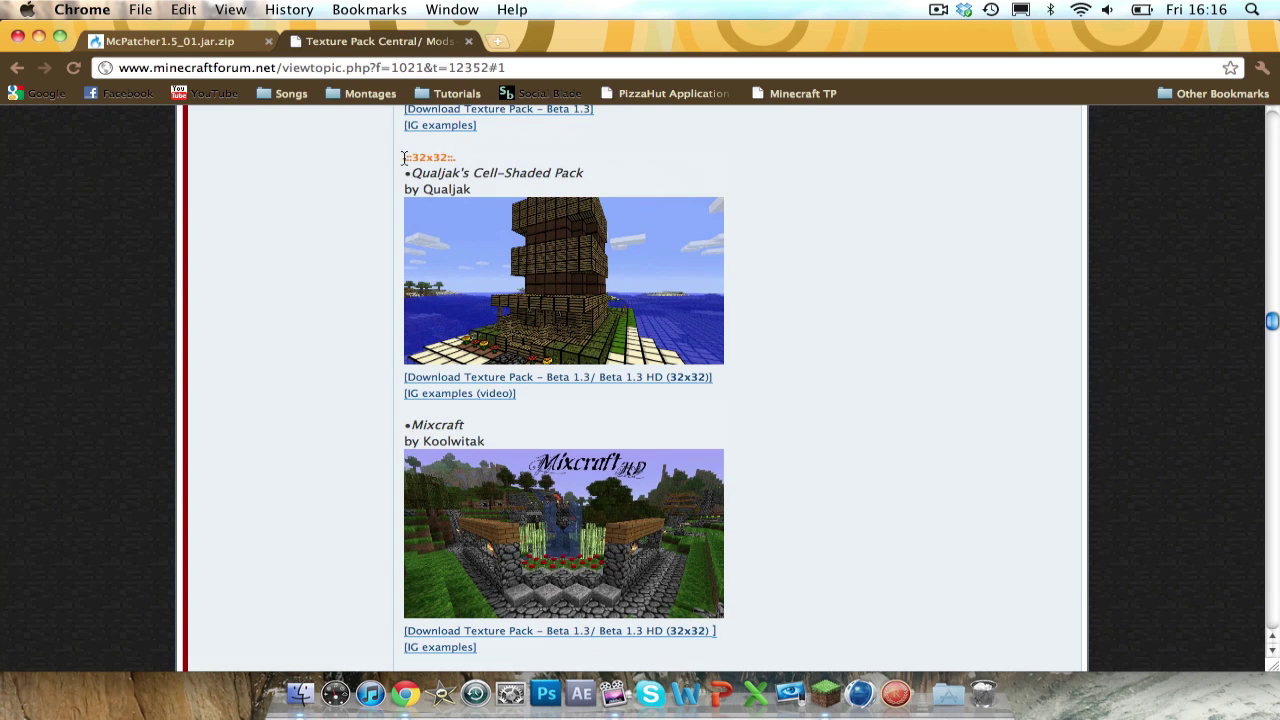
drag(404, 157, 458, 158)
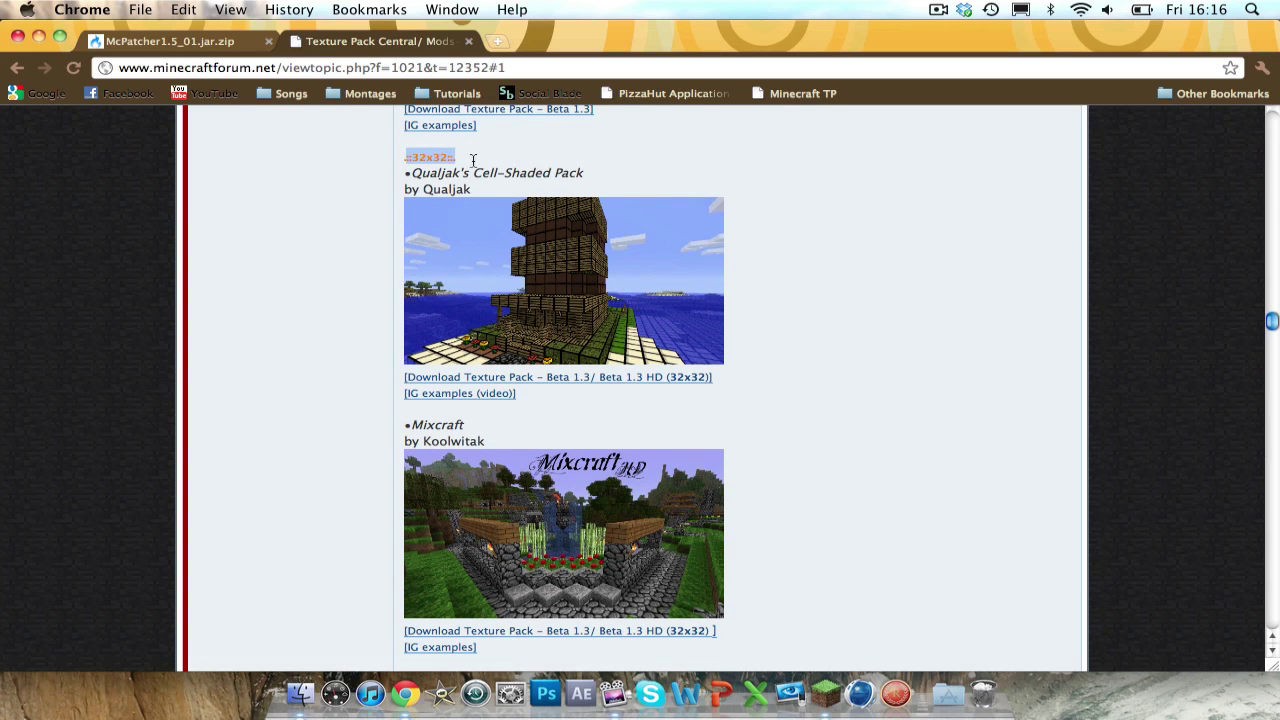
click(836, 288)
scroll(926, 363, down, 10)
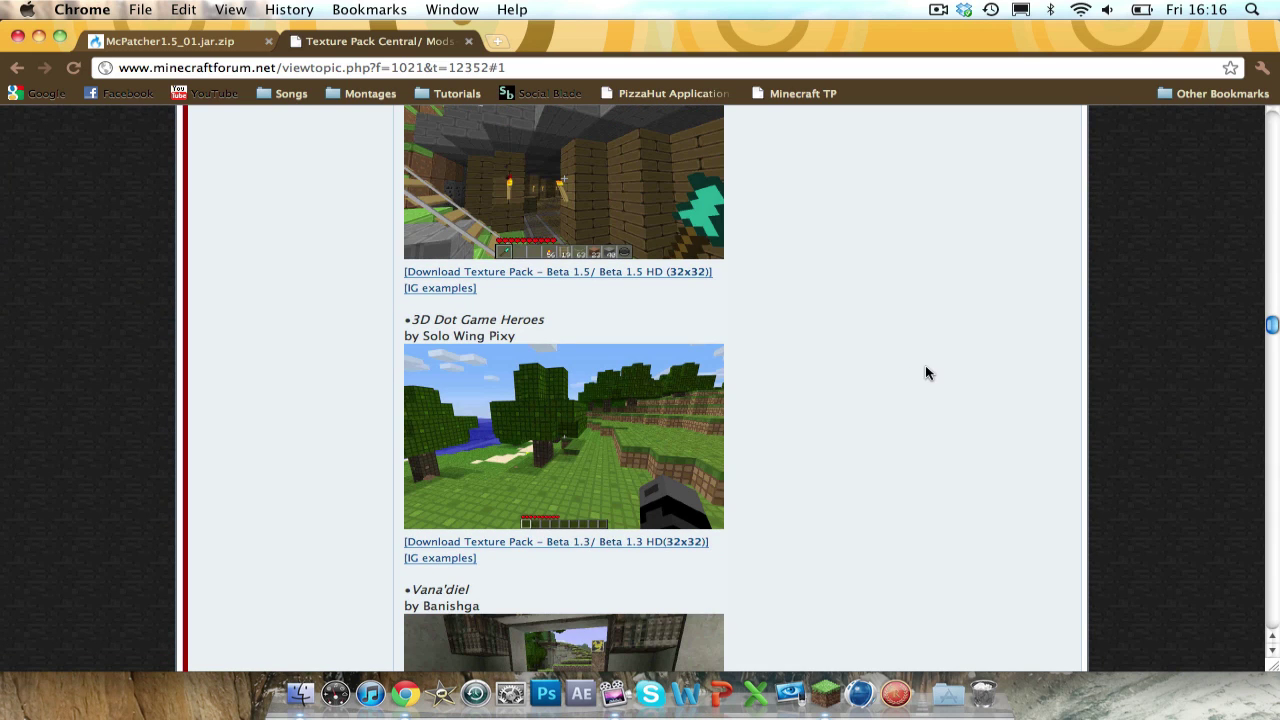
scroll(926, 373, down, 14)
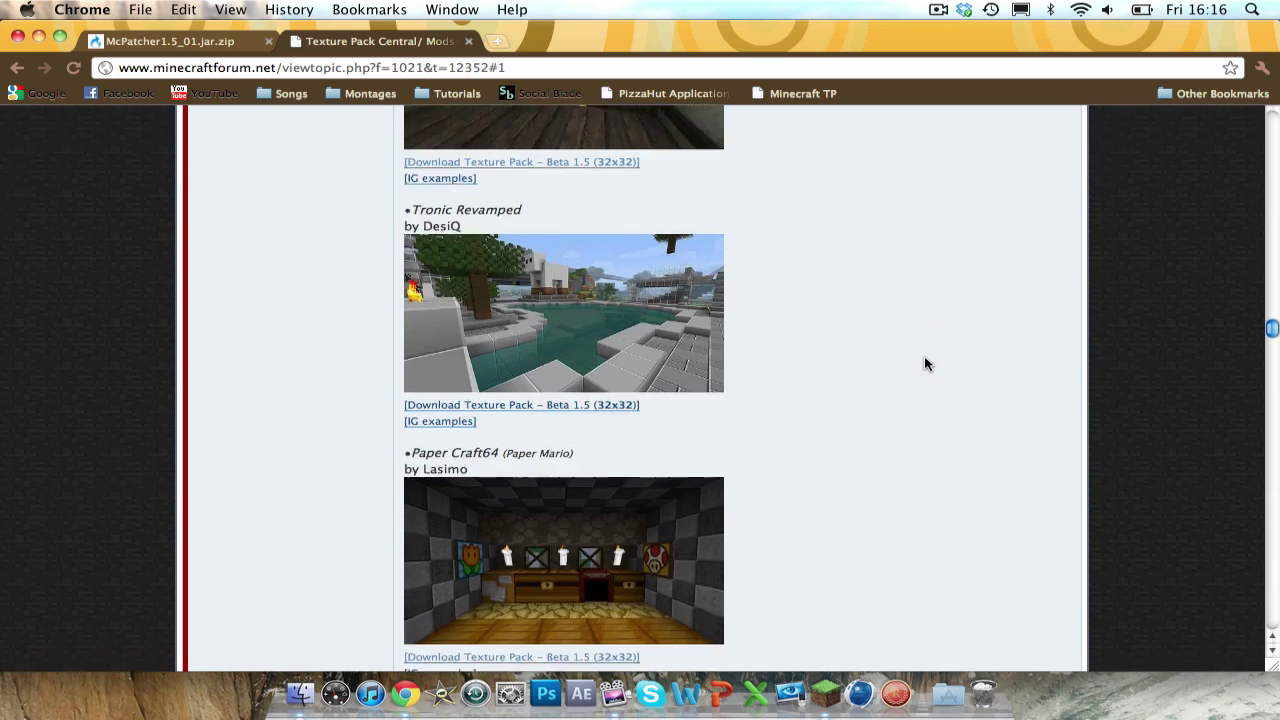
scroll(924, 363, up, 20)
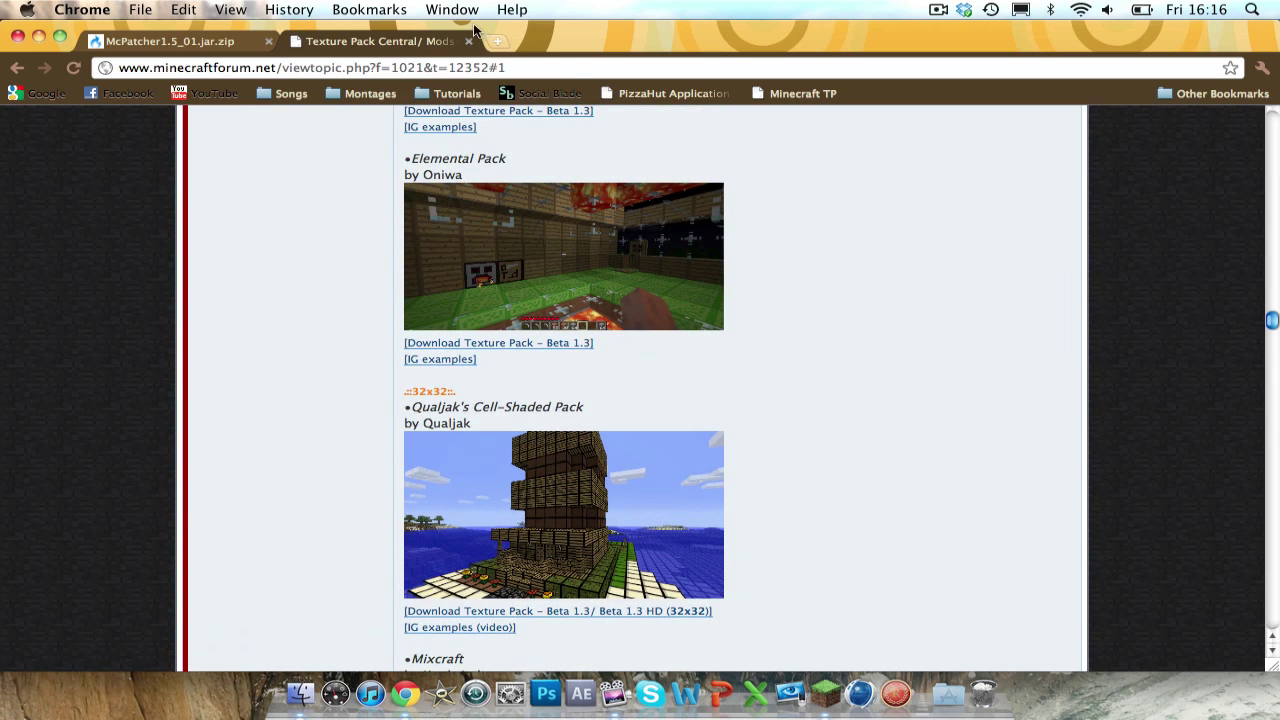
Step: Close the forum thread, download McPatcher1.5_01.jar.zip from MediaFire and show the file in Finder
click(469, 41)
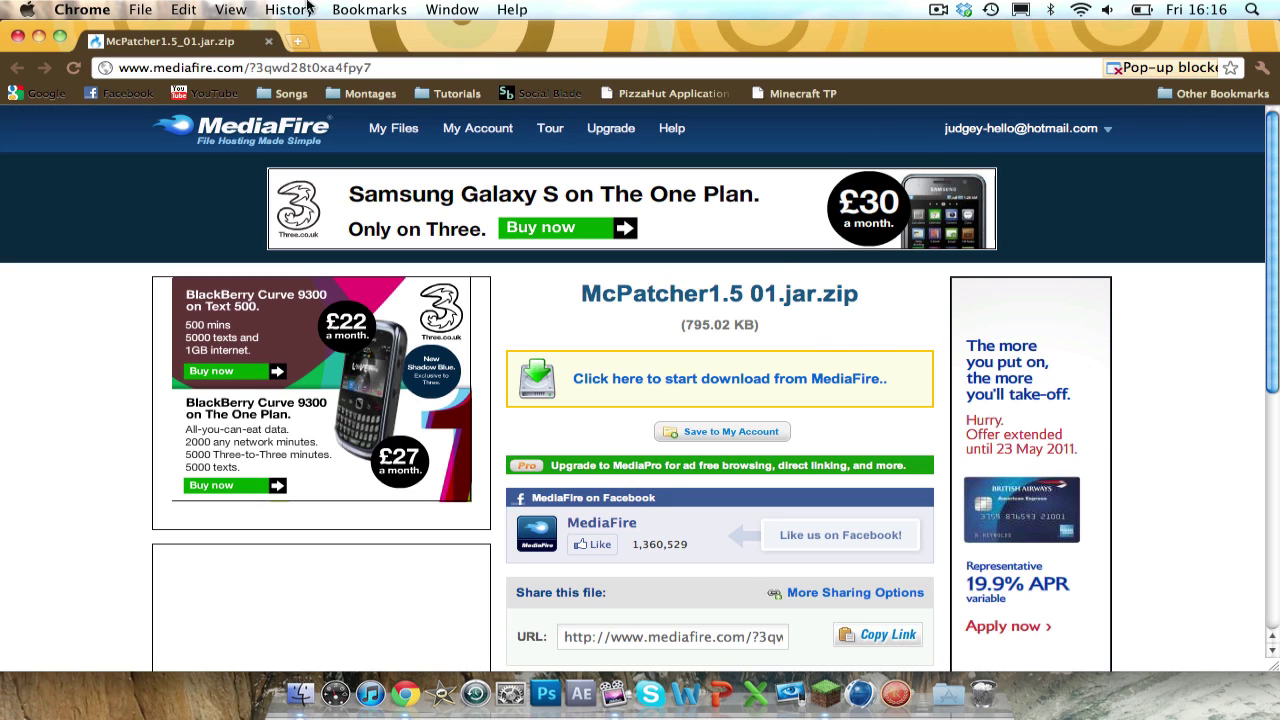
click(826, 381)
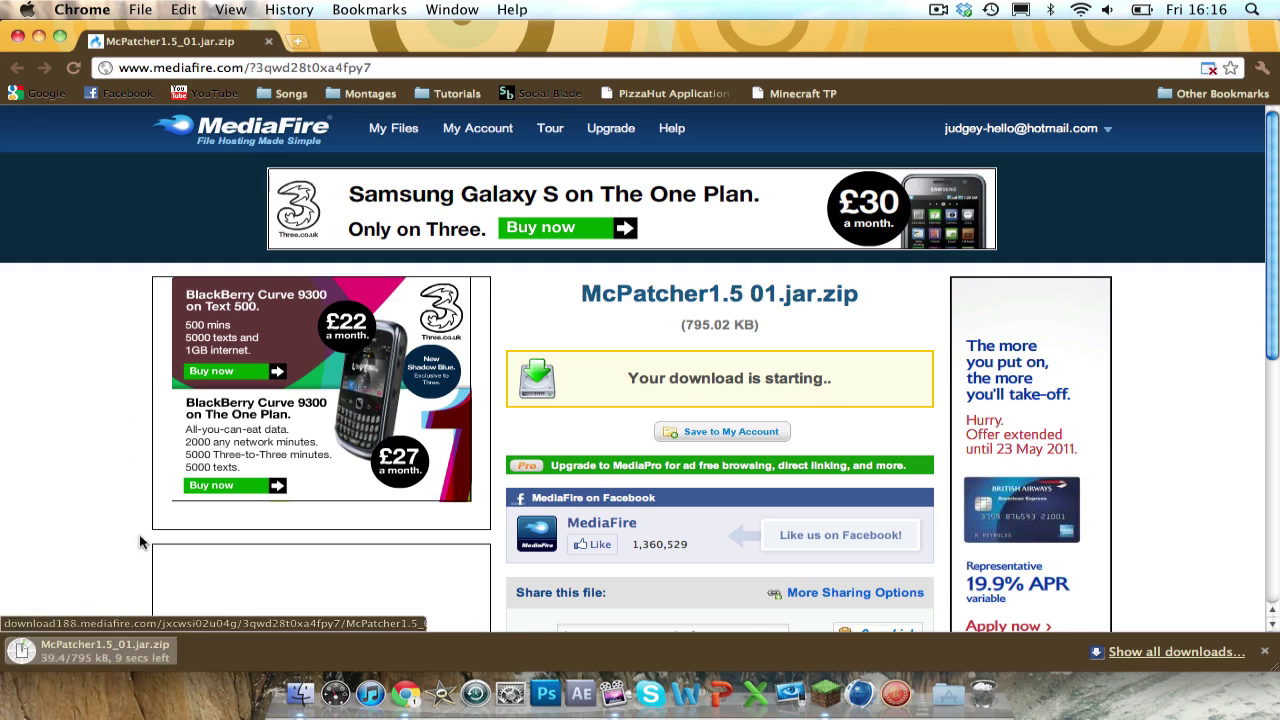
click(201, 650)
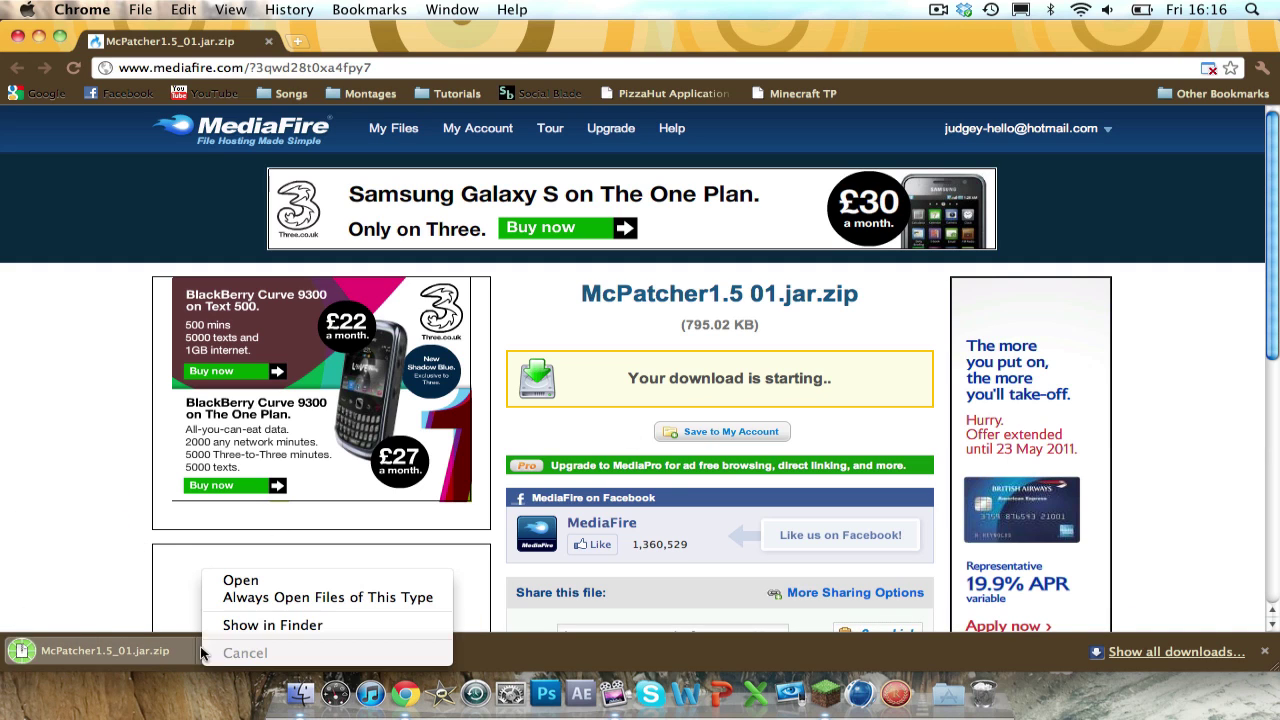
click(265, 625)
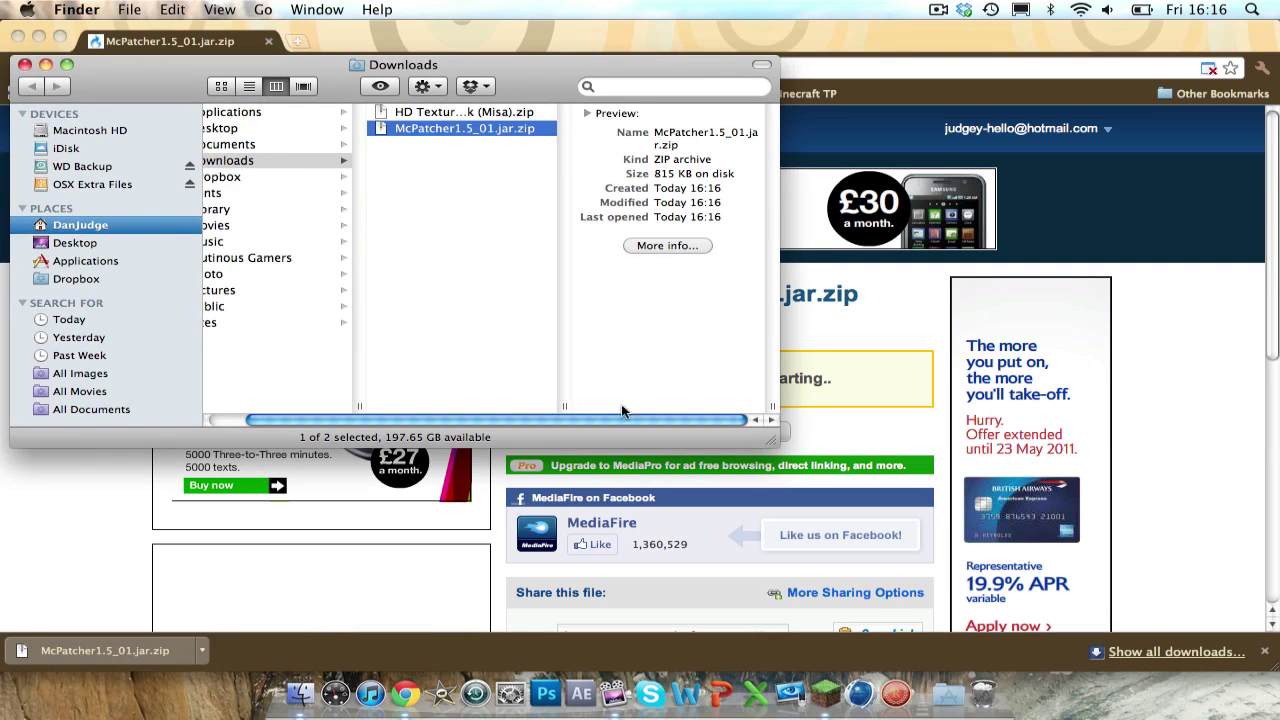
Step: Extract the McPatcher1.5_01.jar.zip archive in the Downloads folder
double_click(425, 127)
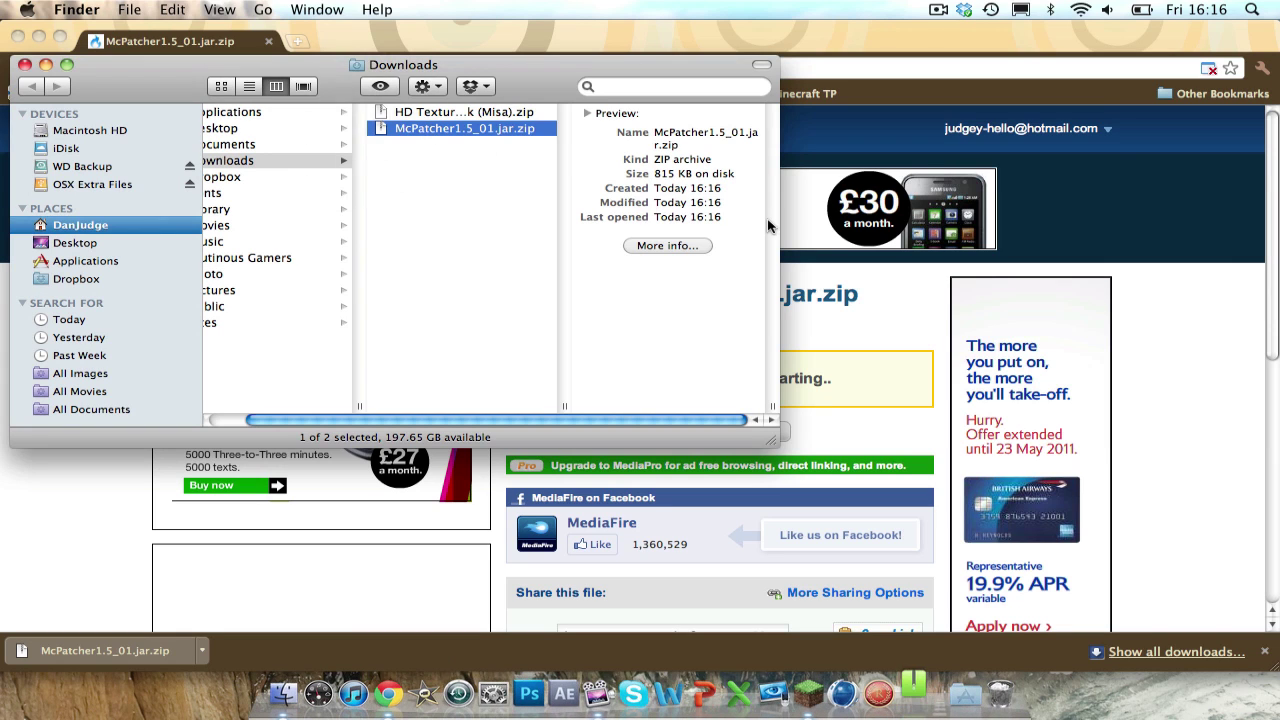
click(488, 132)
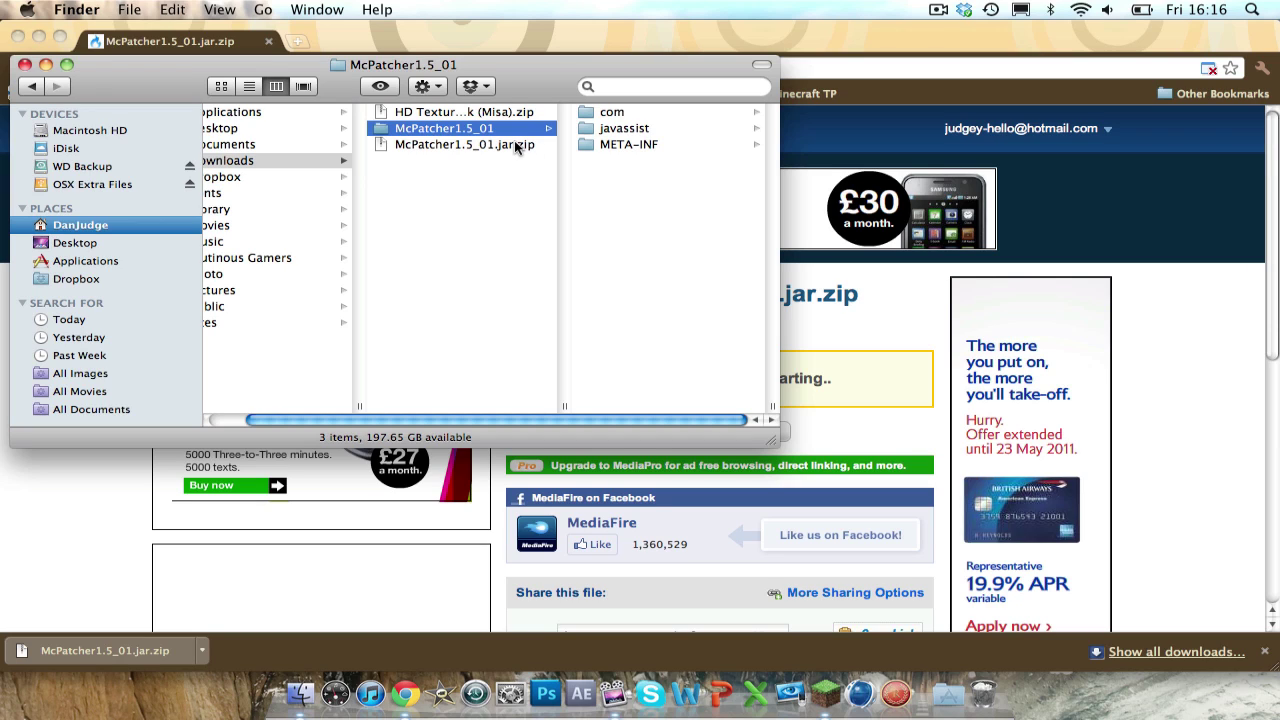
Step: Rename the downloaded McPatcher archive to McPatcher1.5_01.jar, accepting the change of extension to .jar
click(518, 146)
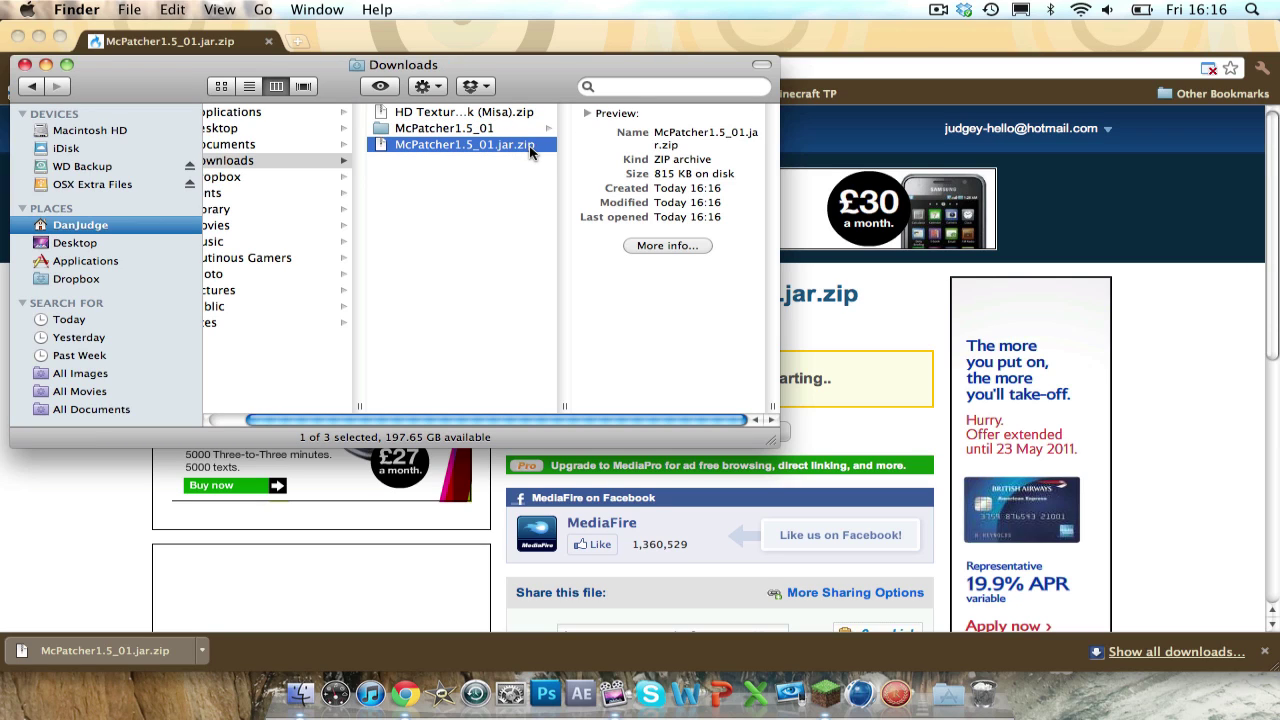
key(Return)
key(Right)
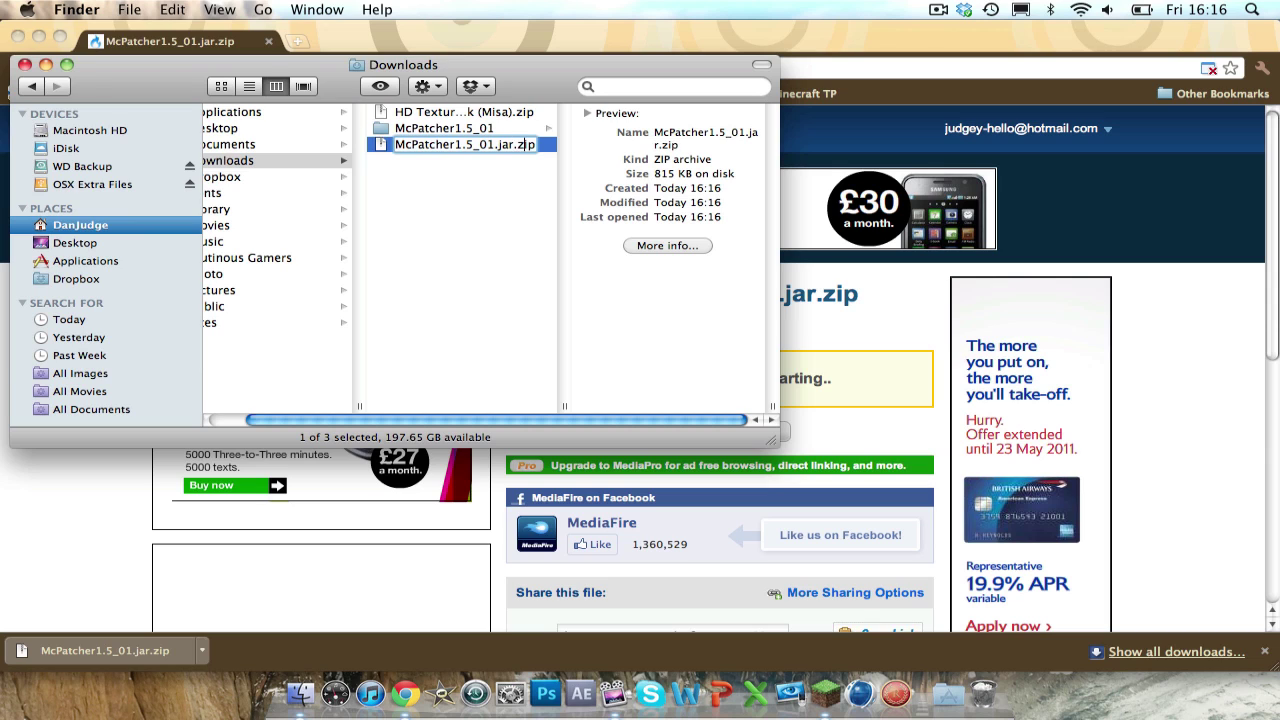
key(BackSpace)
key(BackSpace)
key(BackSpace)
key(BackSpace)
key(Return)
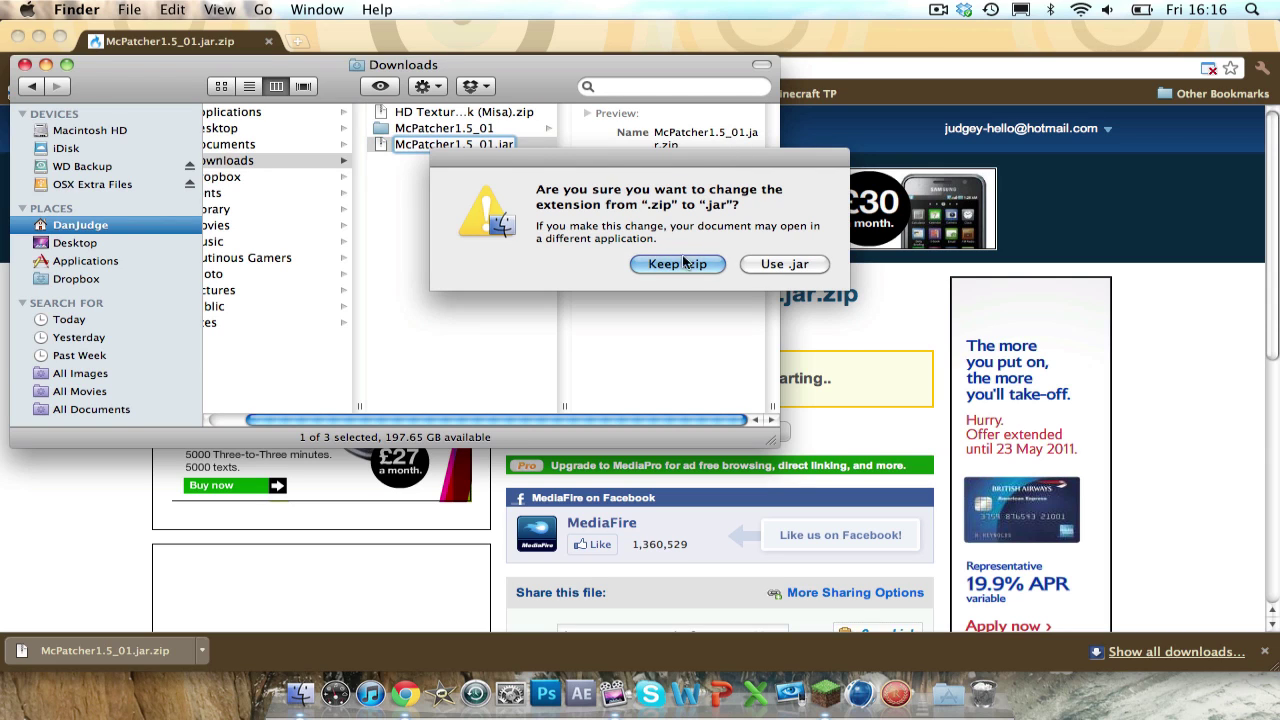
click(772, 266)
double_click(484, 146)
click(714, 277)
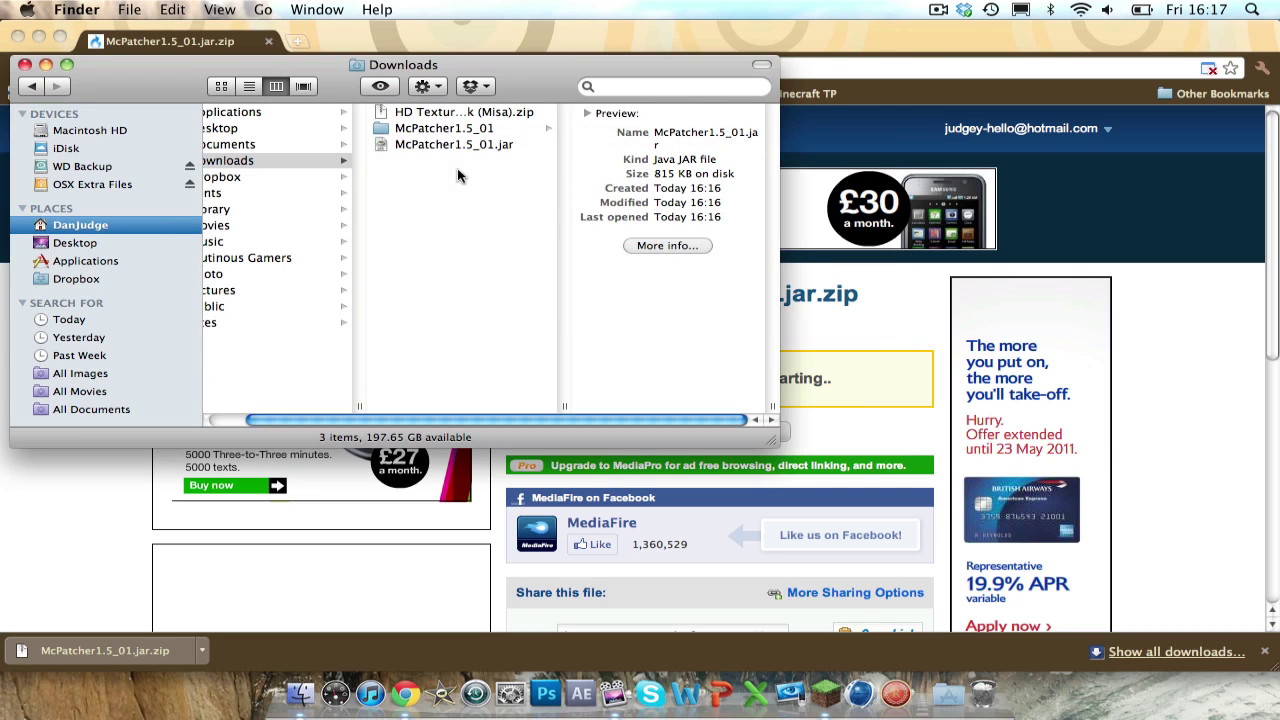
Step: Move the extracted McPatcher1.5_01 folder from Downloads to the Trash
click(463, 131)
key(super+BackSpace)
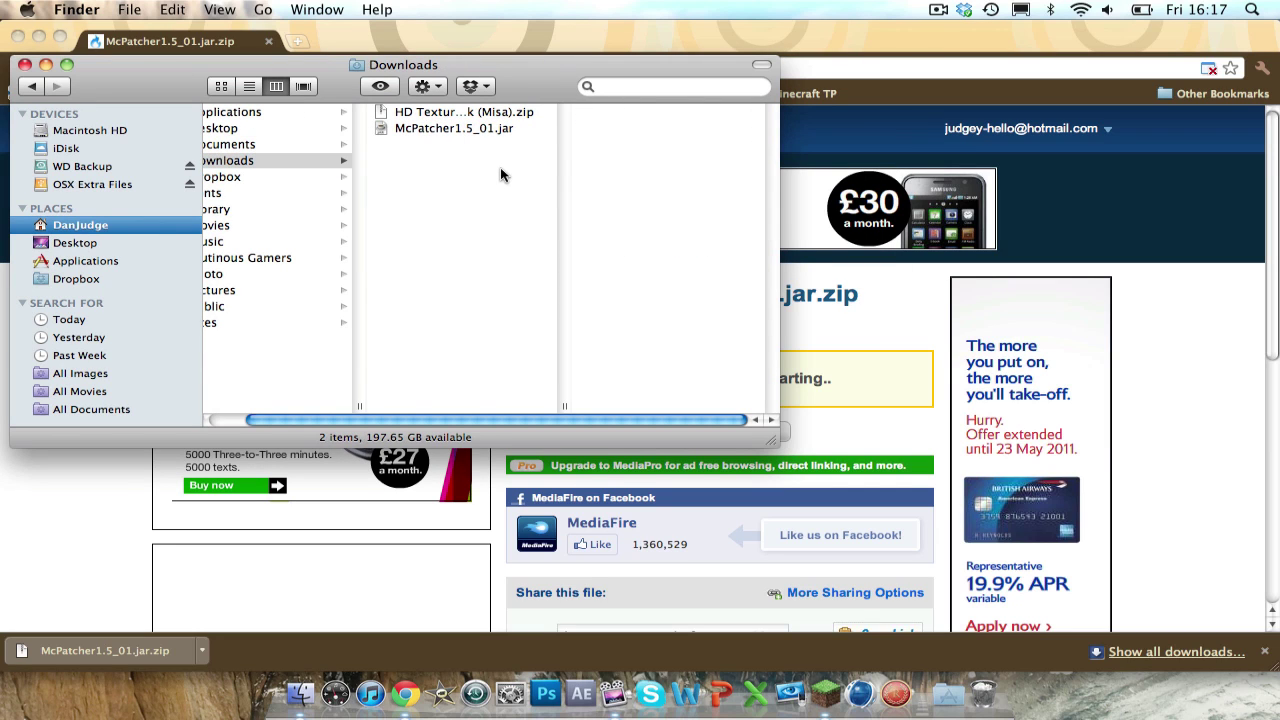
Step: Hide Chrome, move the Downloads window clear of Minecraft and open Minecraft's Mods and Texture Packs screen
click(450, 128)
click(803, 333)
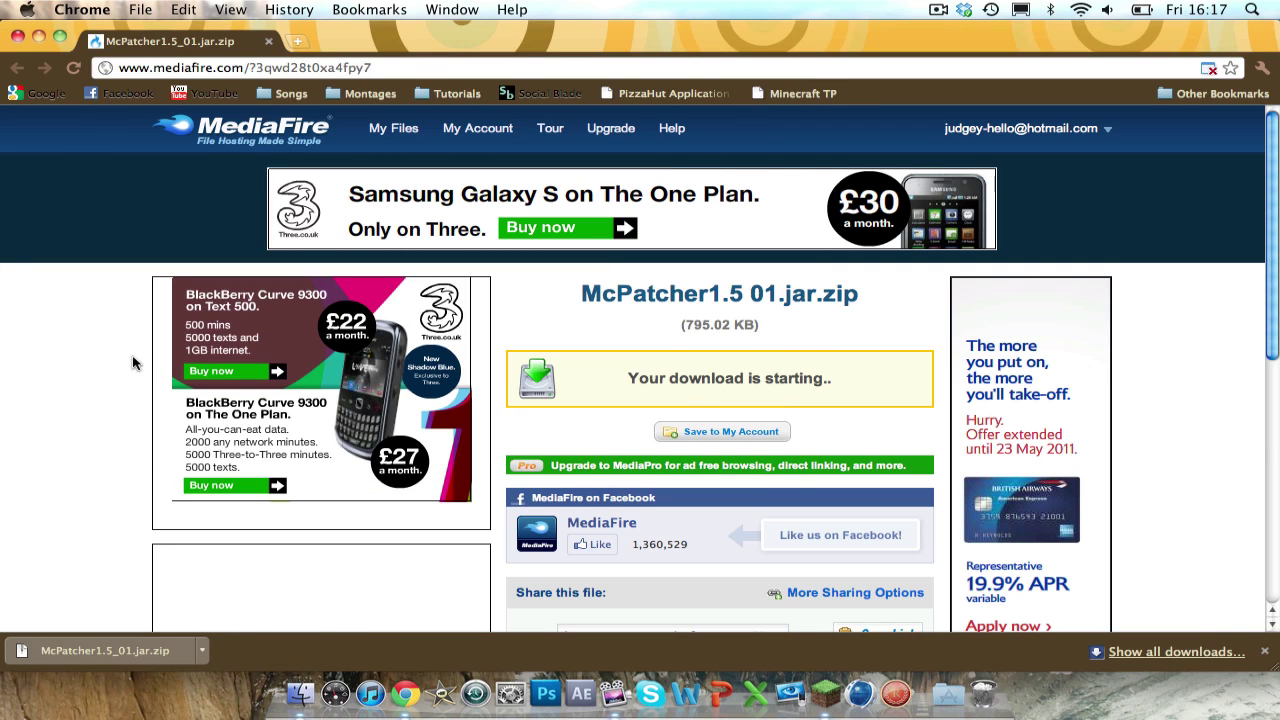
key(super+h)
click(889, 330)
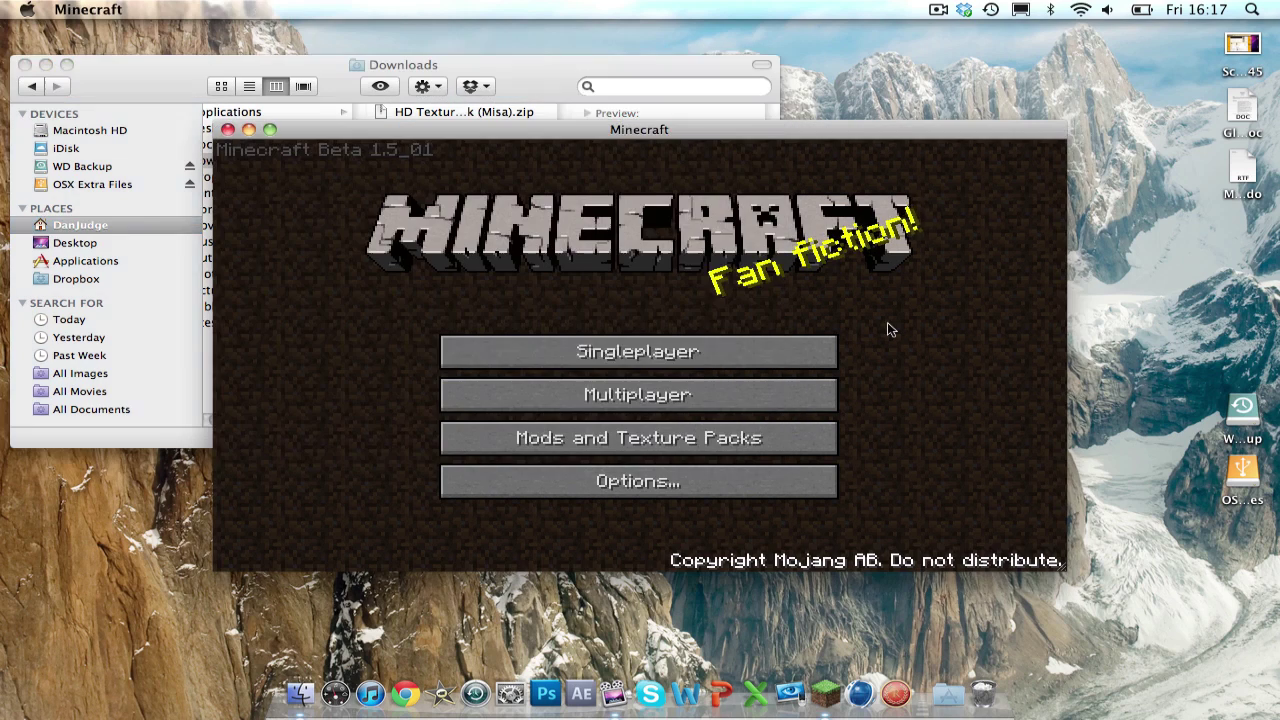
drag(540, 64, 588, 29)
click(897, 393)
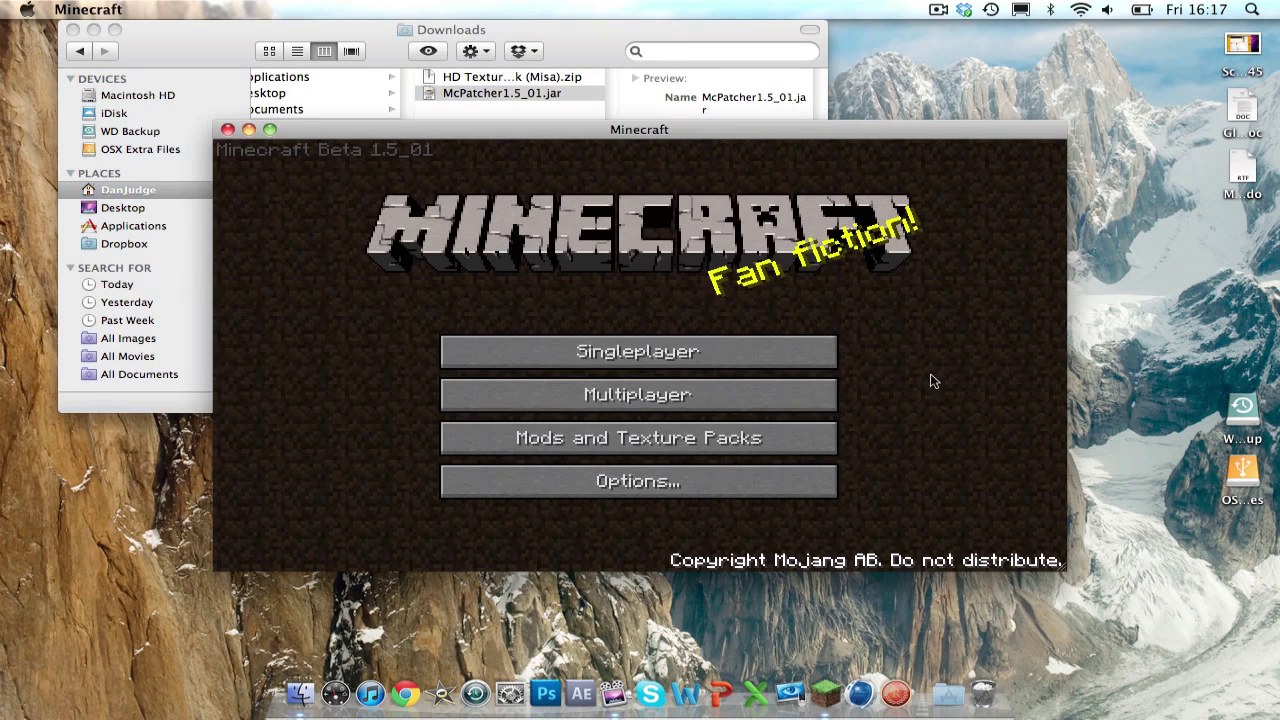
click(712, 438)
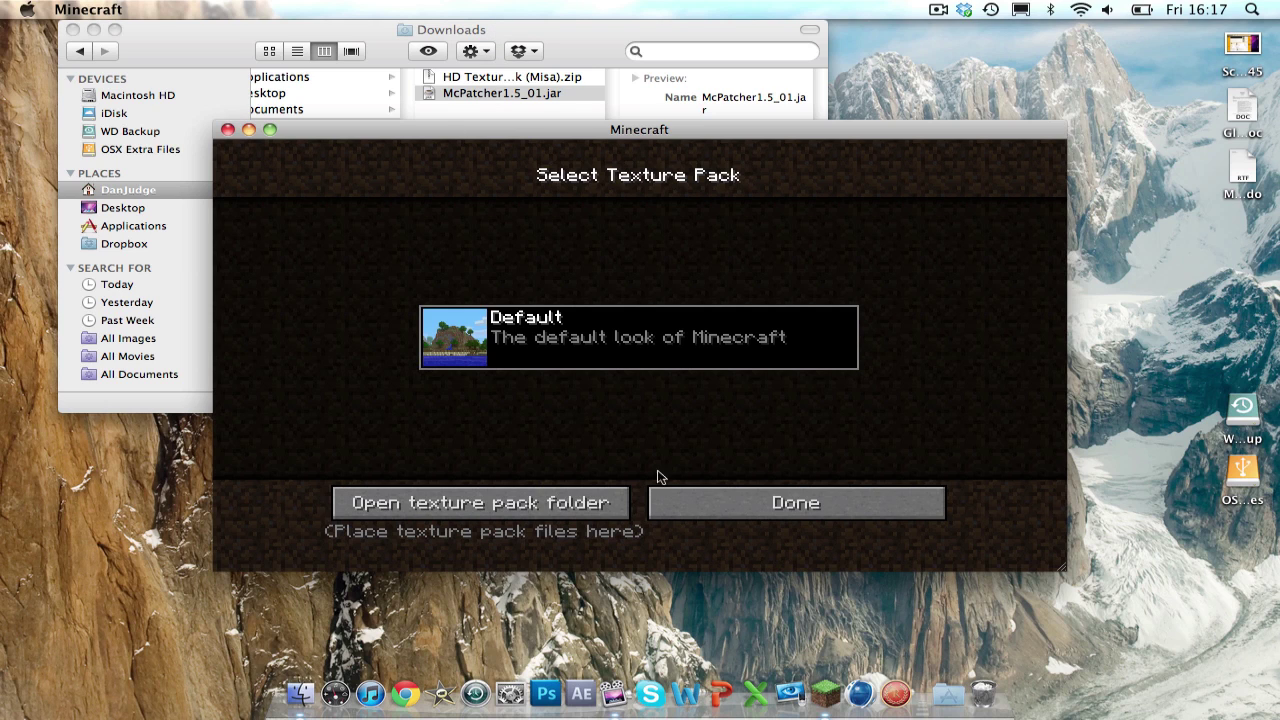
Step: Put HD Texture Pack (Misa).zip from Downloads into Minecraft's texturepacks folder and return to the Select Texture Pack screen
click(522, 93)
click(501, 78)
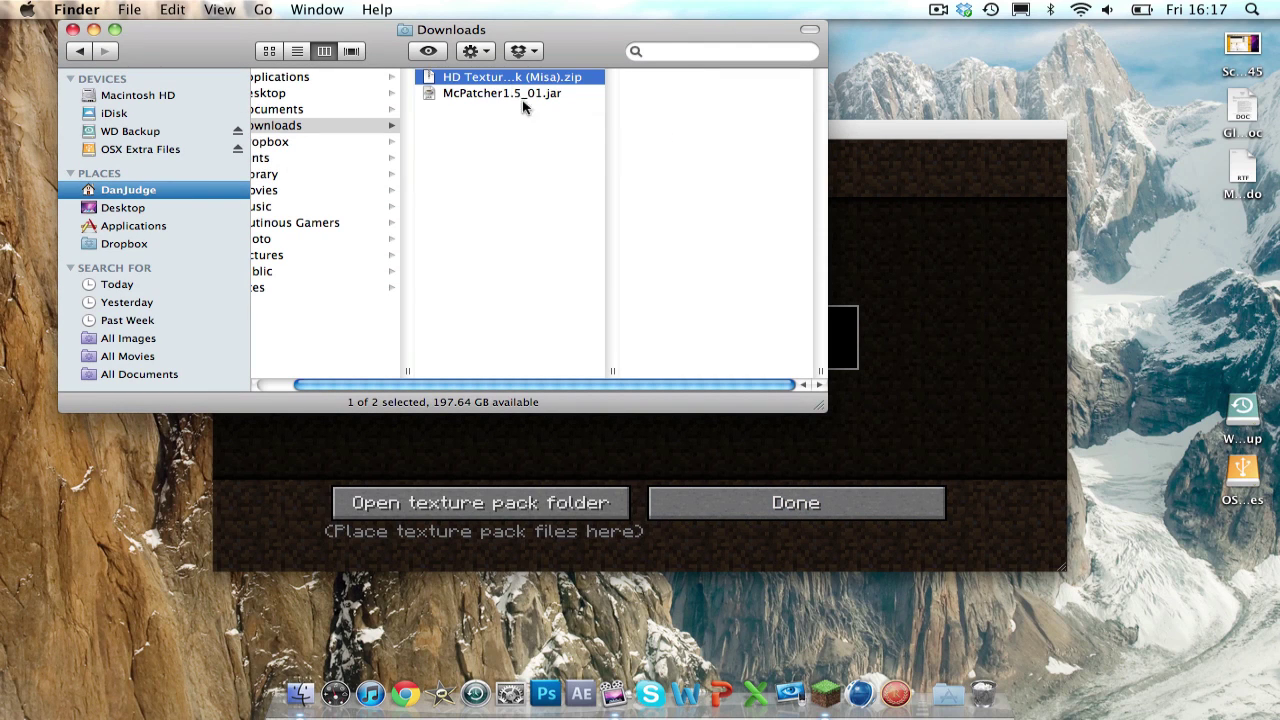
drag(499, 77, 680, 176)
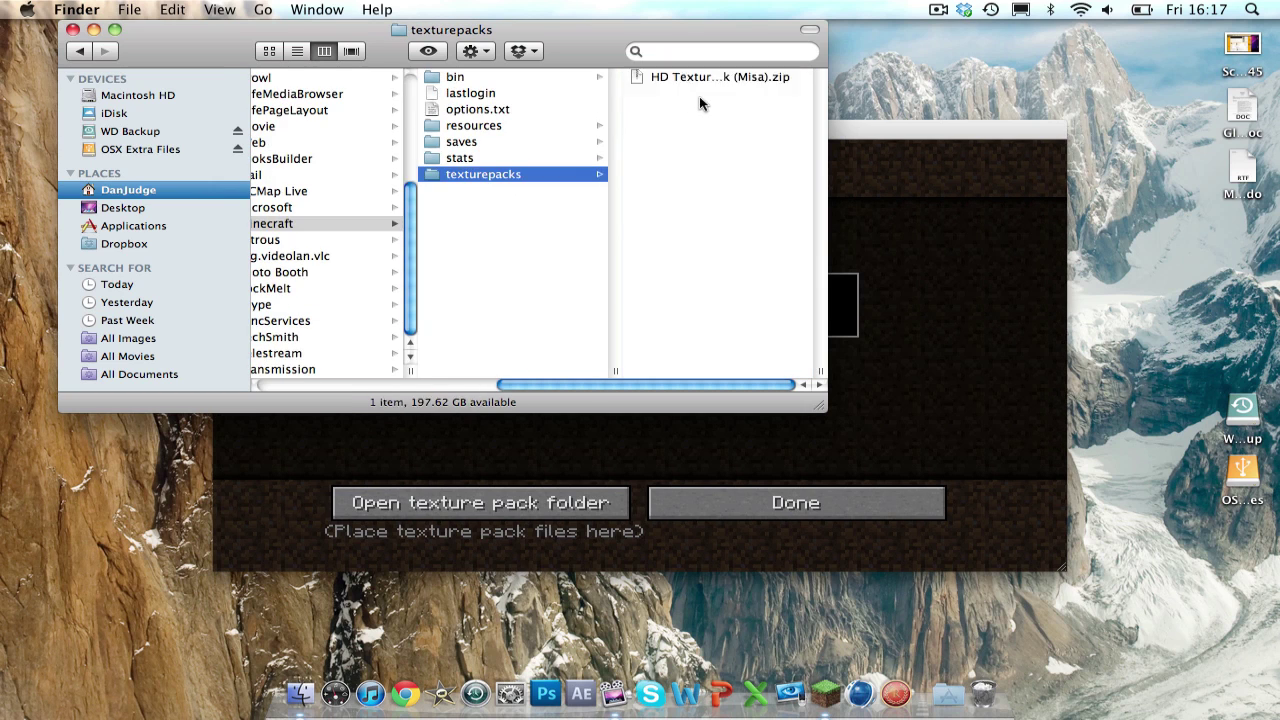
click(946, 306)
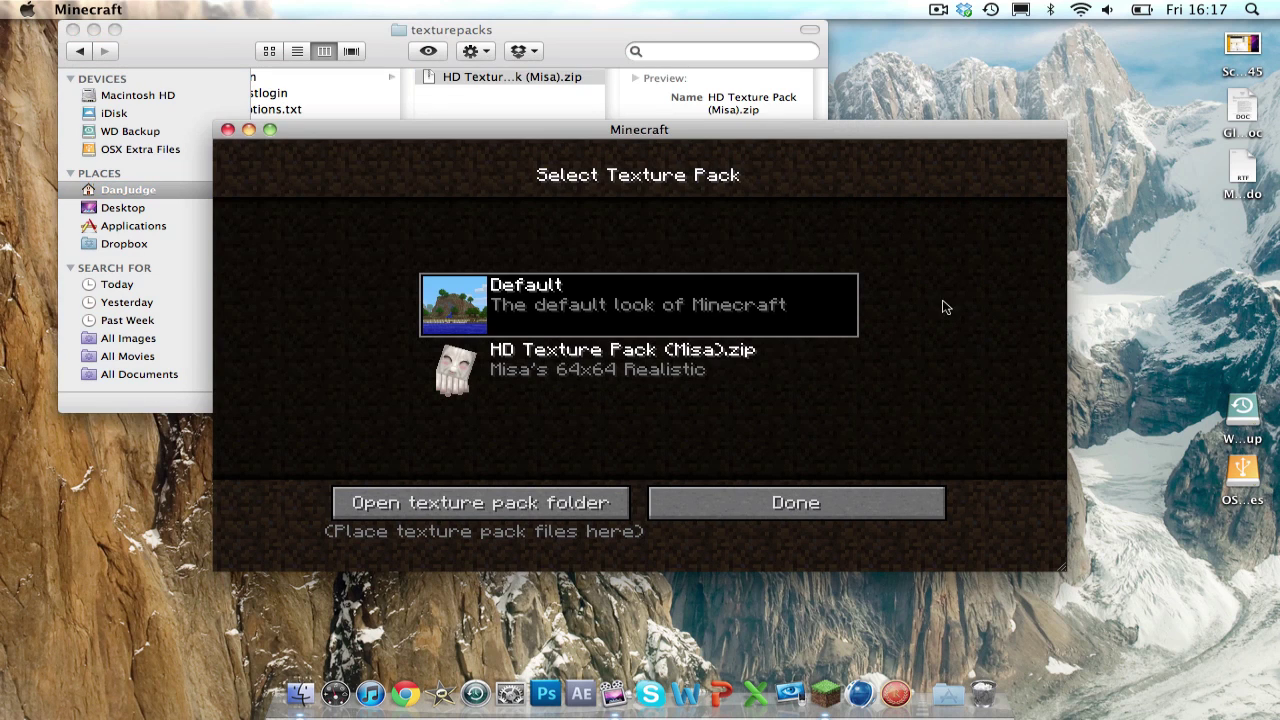
Step: Quit Minecraft and move bin, options.txt and resources from the minecraft folder to the Trash, keeping lastlogin, saves, stats and texturepacks
drag(621, 130, 626, 175)
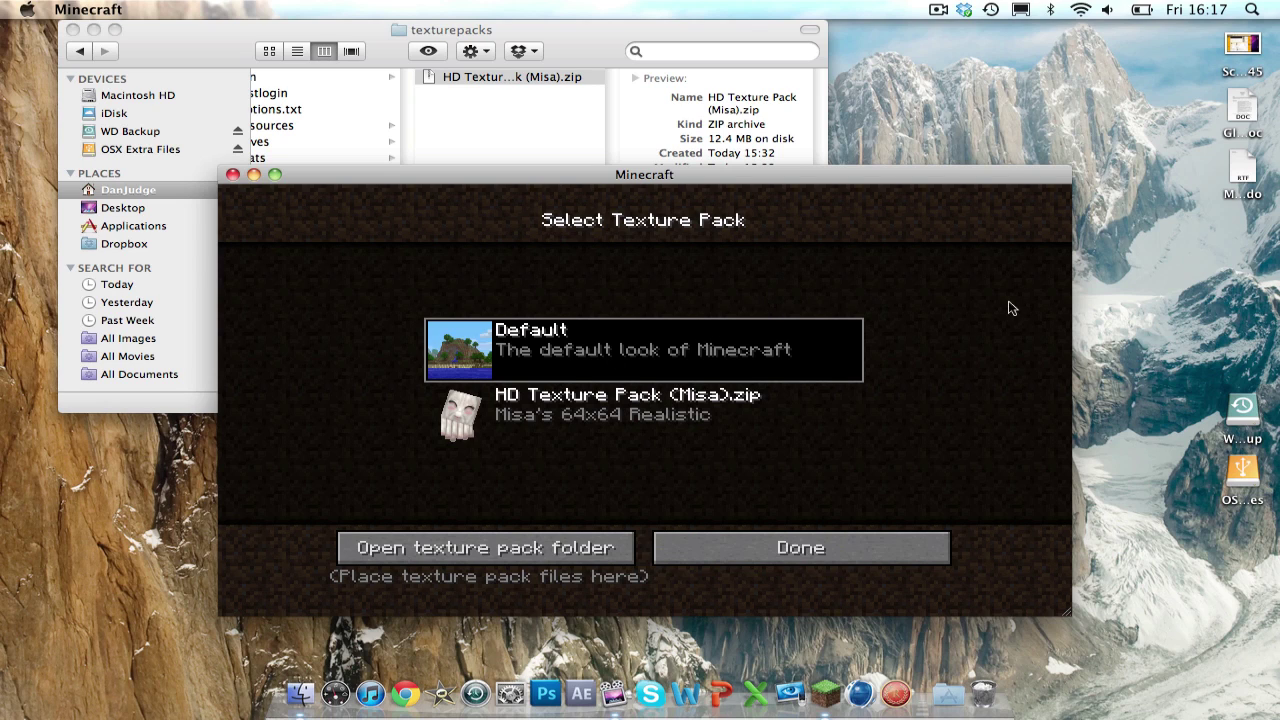
key(super+q)
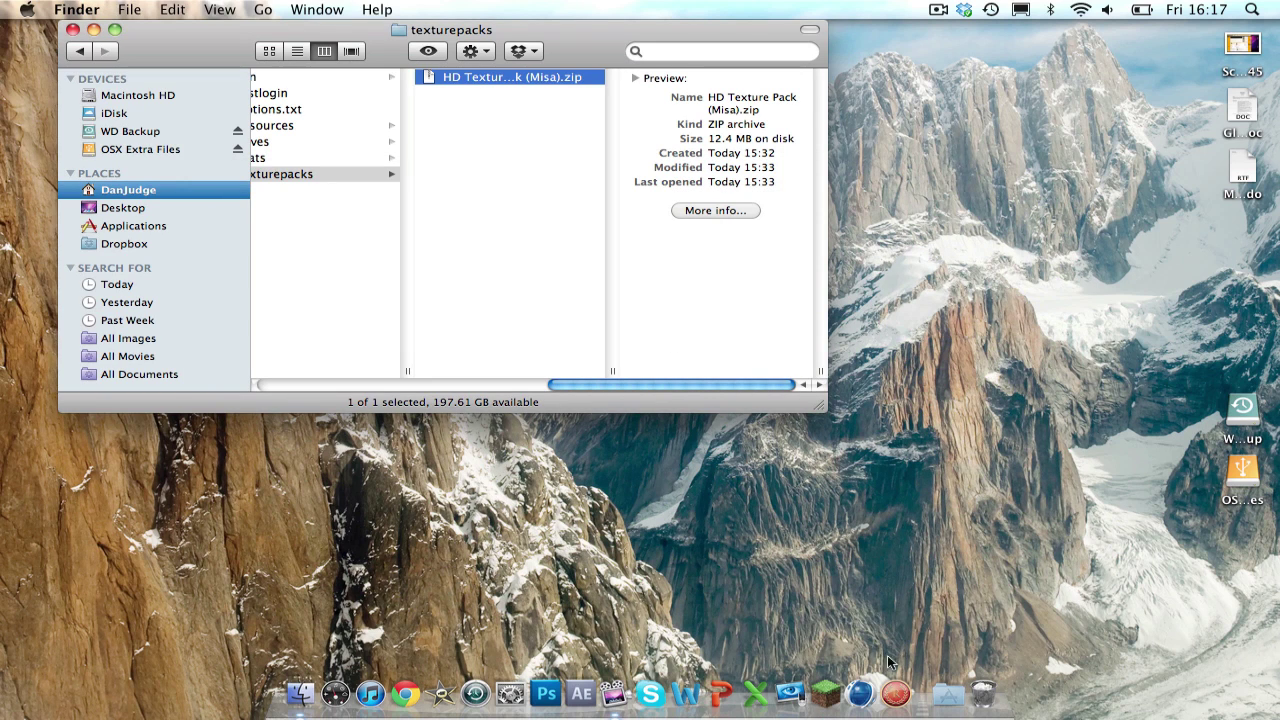
click(551, 154)
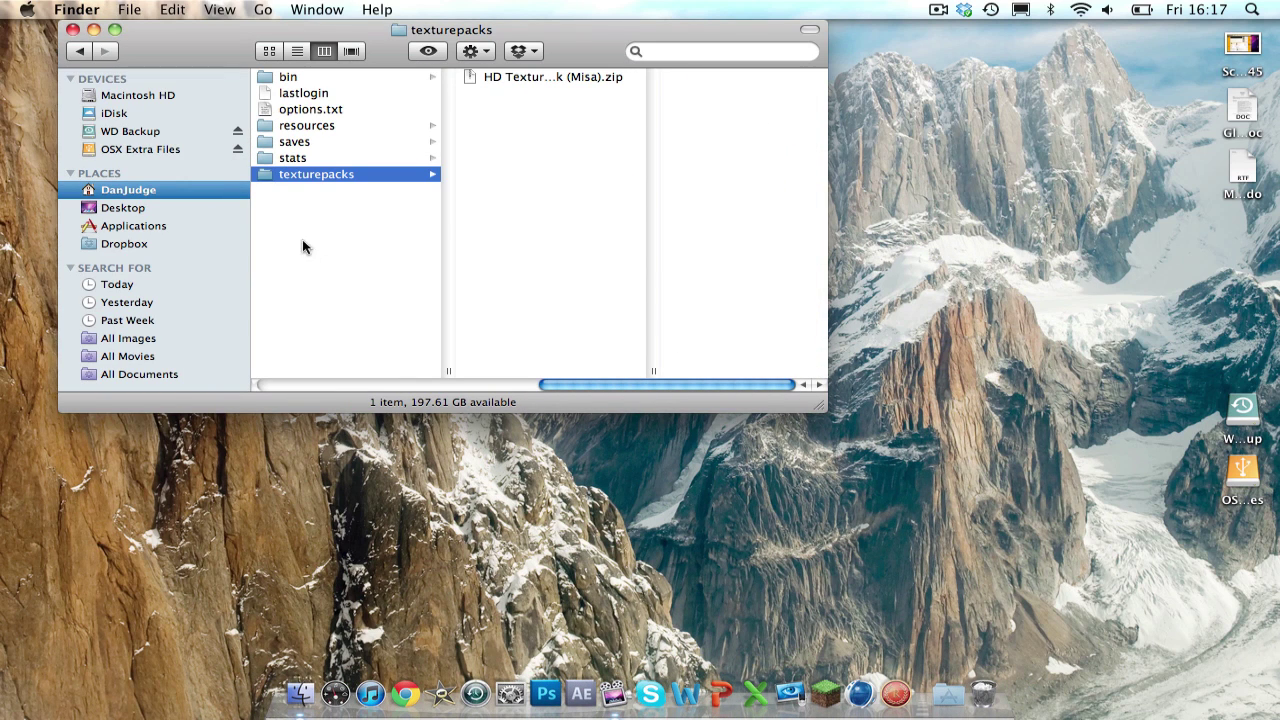
key(super+a)
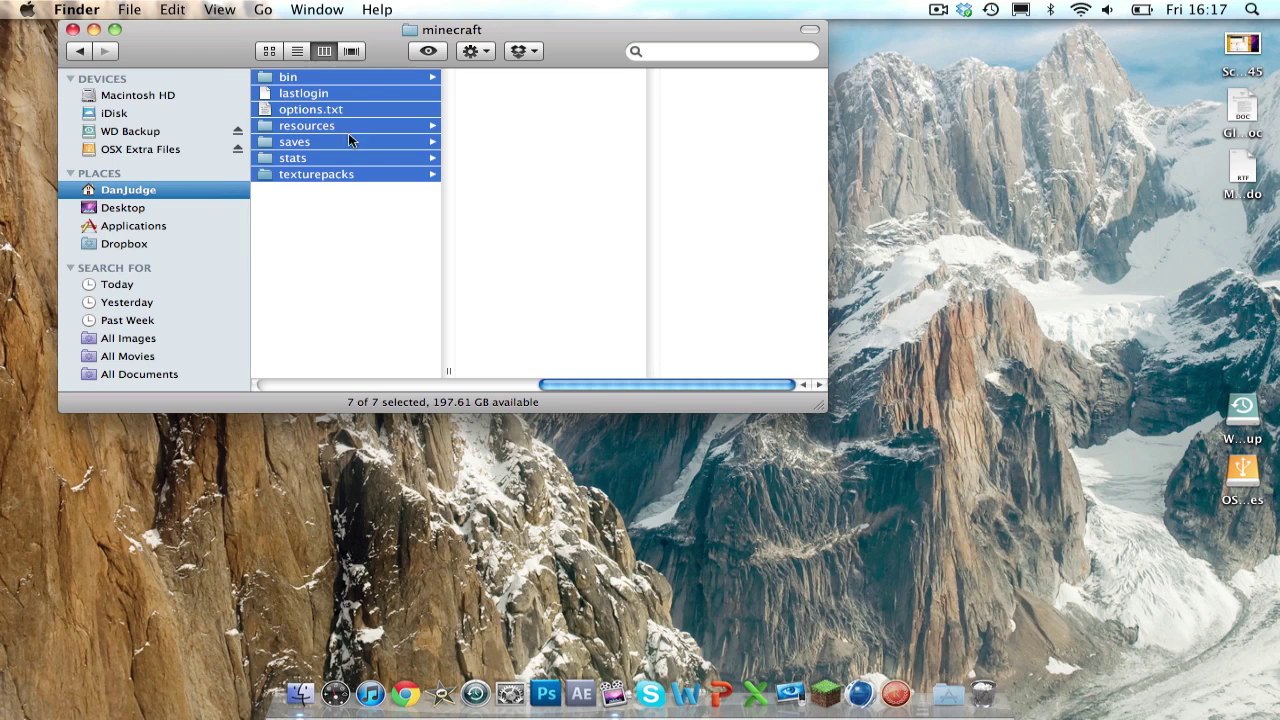
super+click(310, 172)
super+click(305, 160)
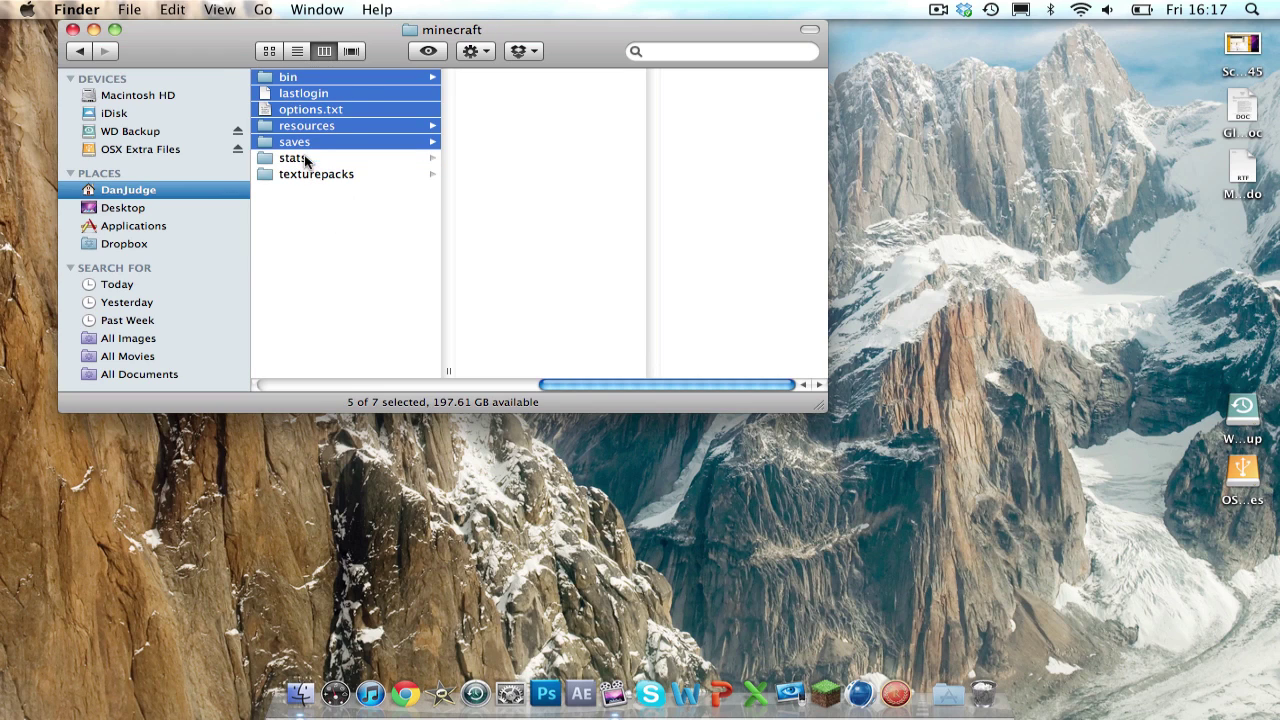
super+click(307, 145)
super+click(320, 95)
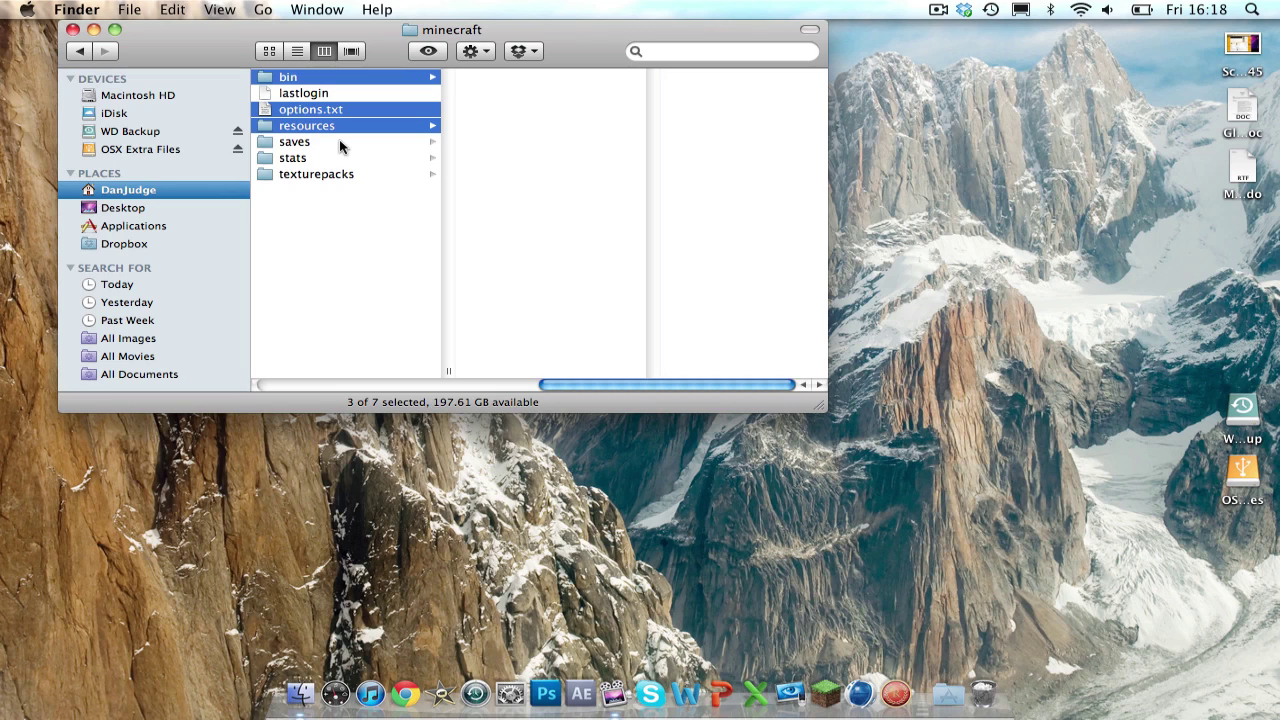
key(super+BackSpace)
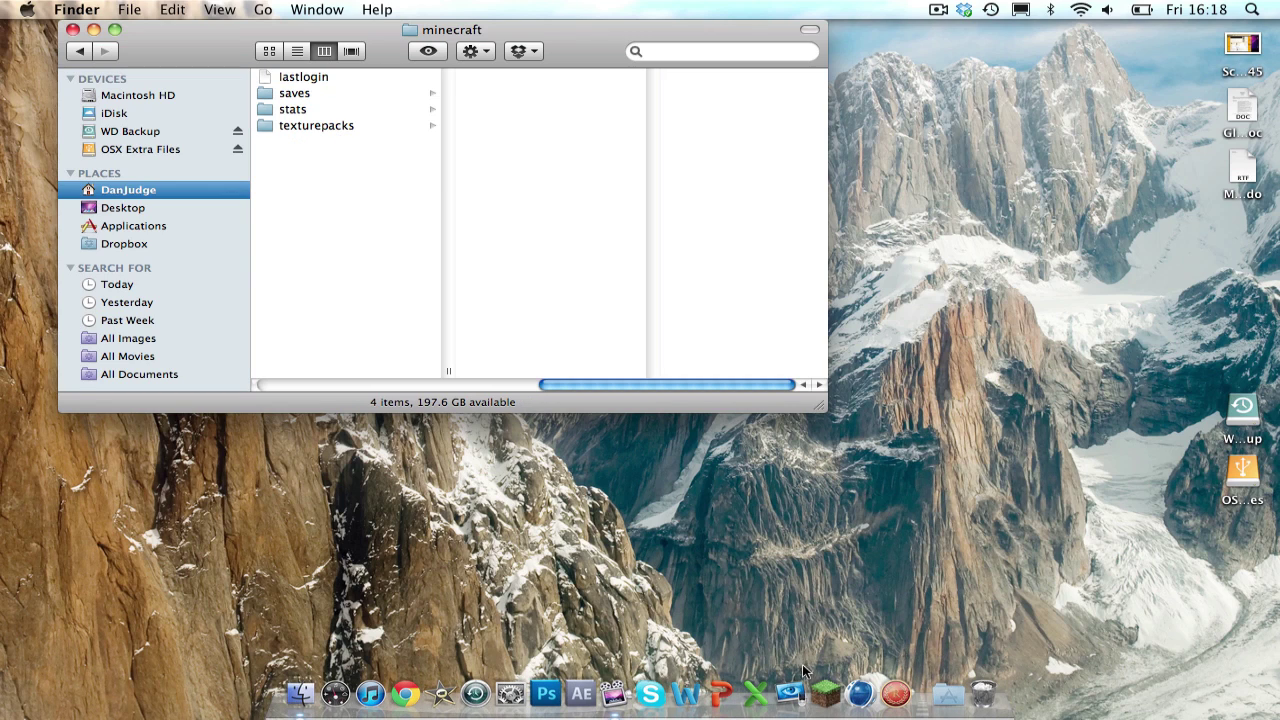
Step: Relaunch Minecraft and log in with the remembered account credentials to download the game files again
click(822, 688)
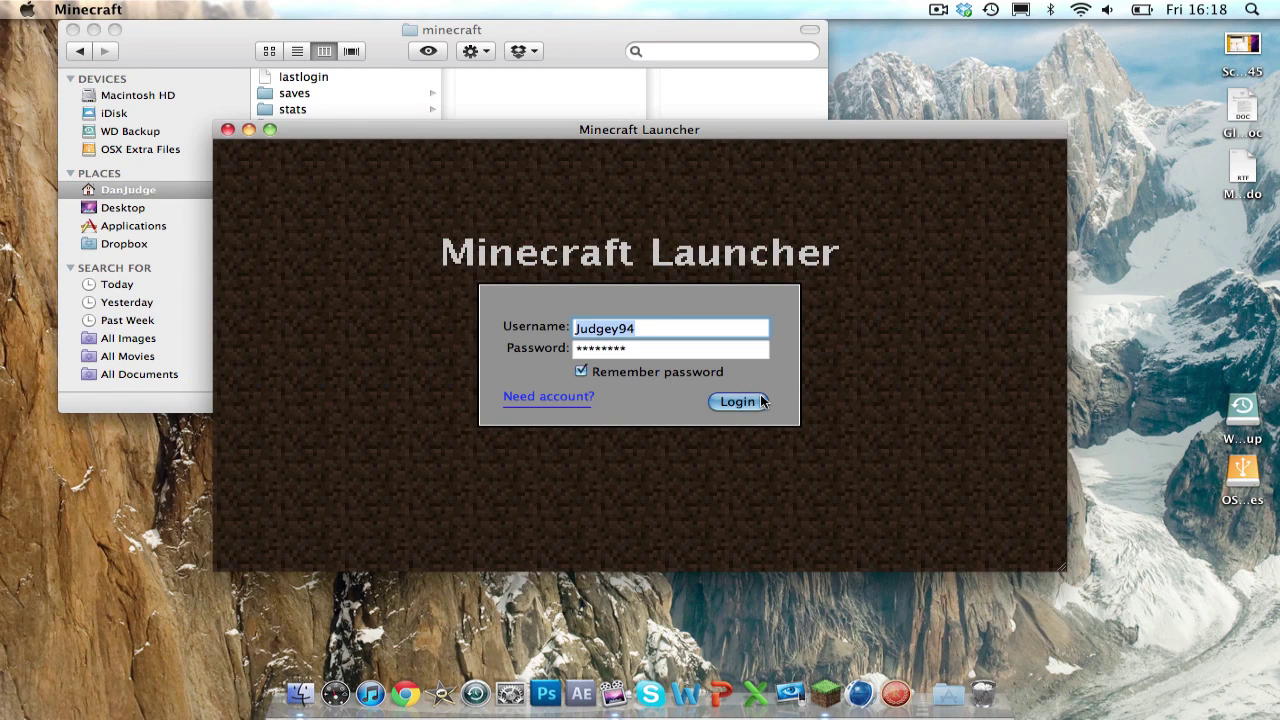
click(738, 401)
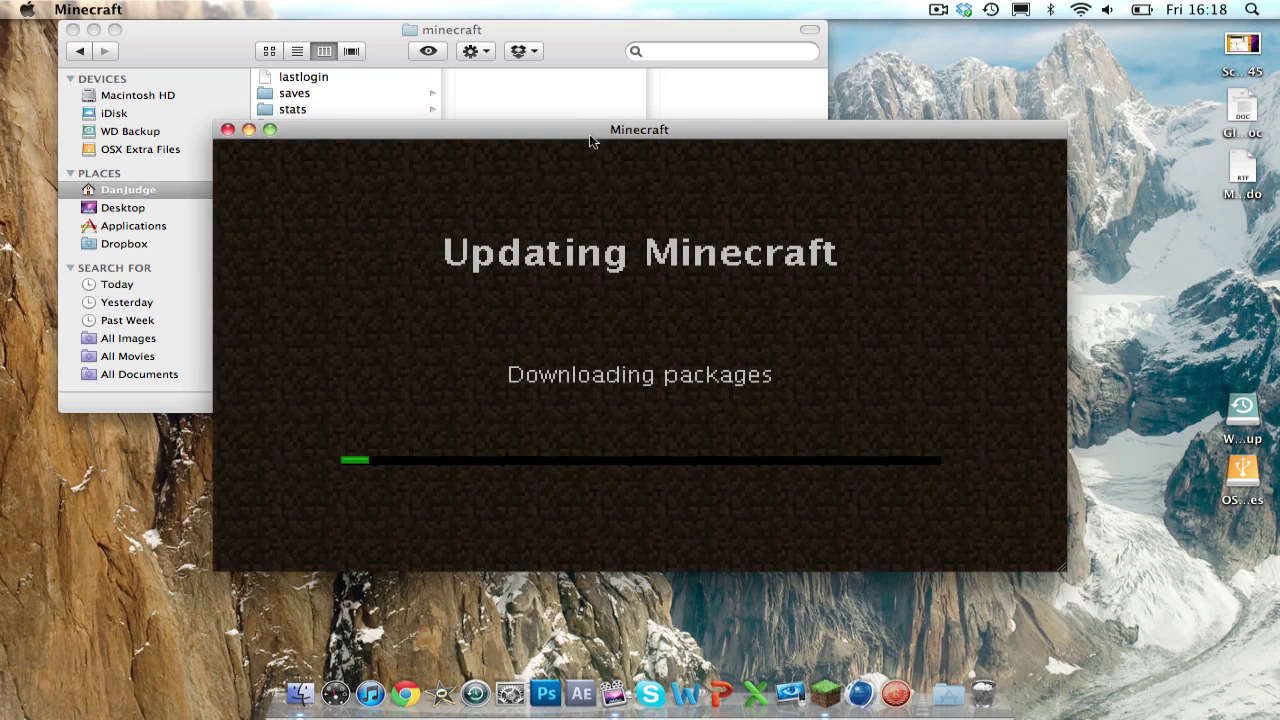
Step: Move the Minecraft window down during the update and quit the game once its files have finished downloading
drag(594, 137, 598, 179)
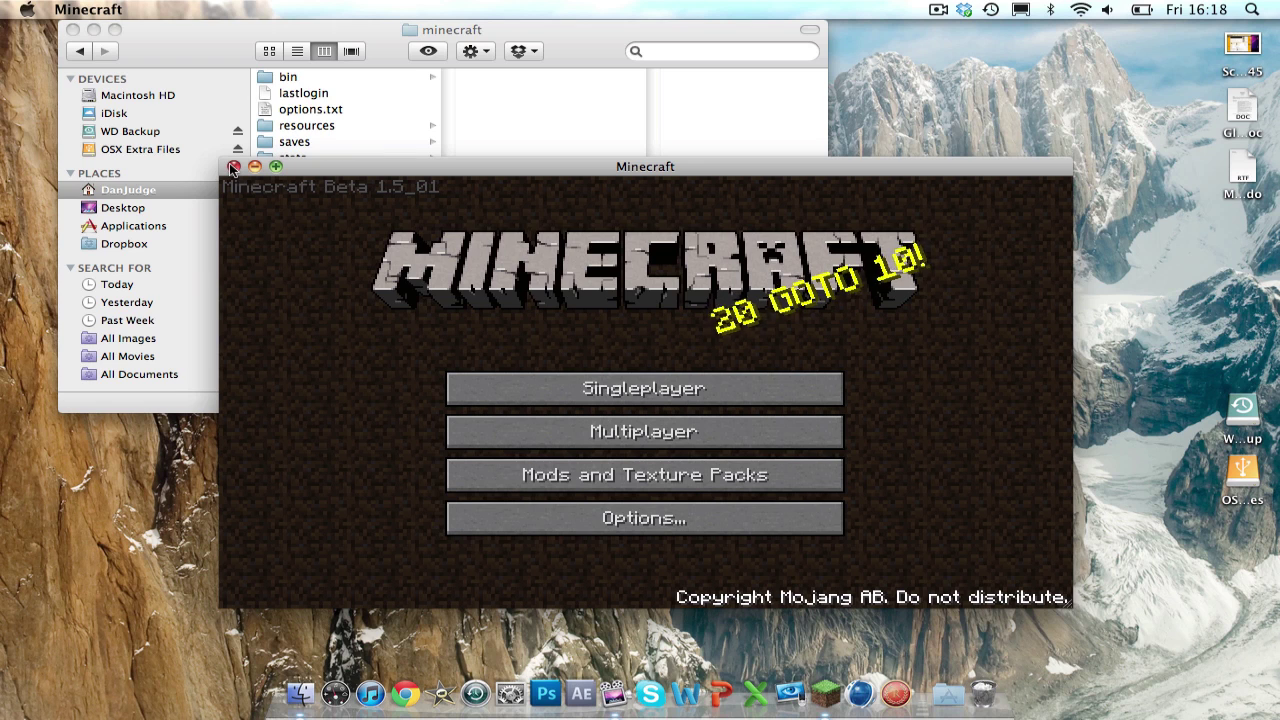
click(233, 166)
scroll(284, 216, left, 5)
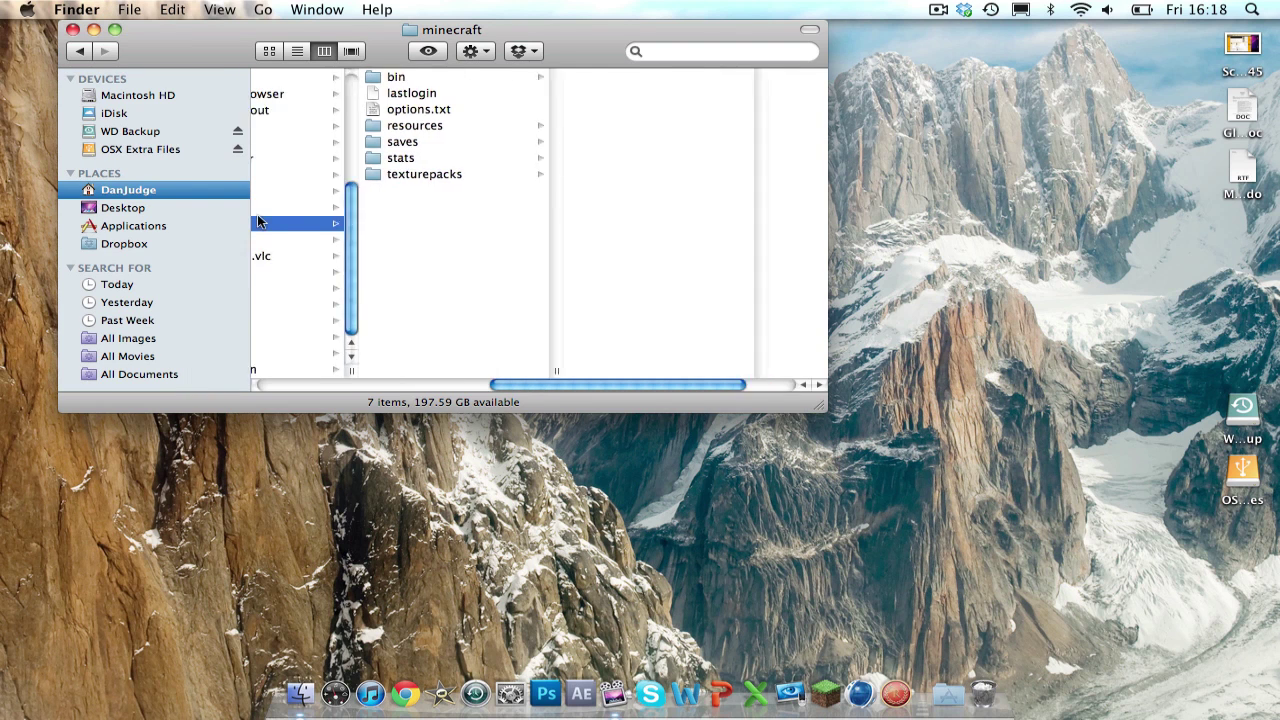
Step: Try to run McPatcher1.5_01.jar from the Downloads folder
click(158, 191)
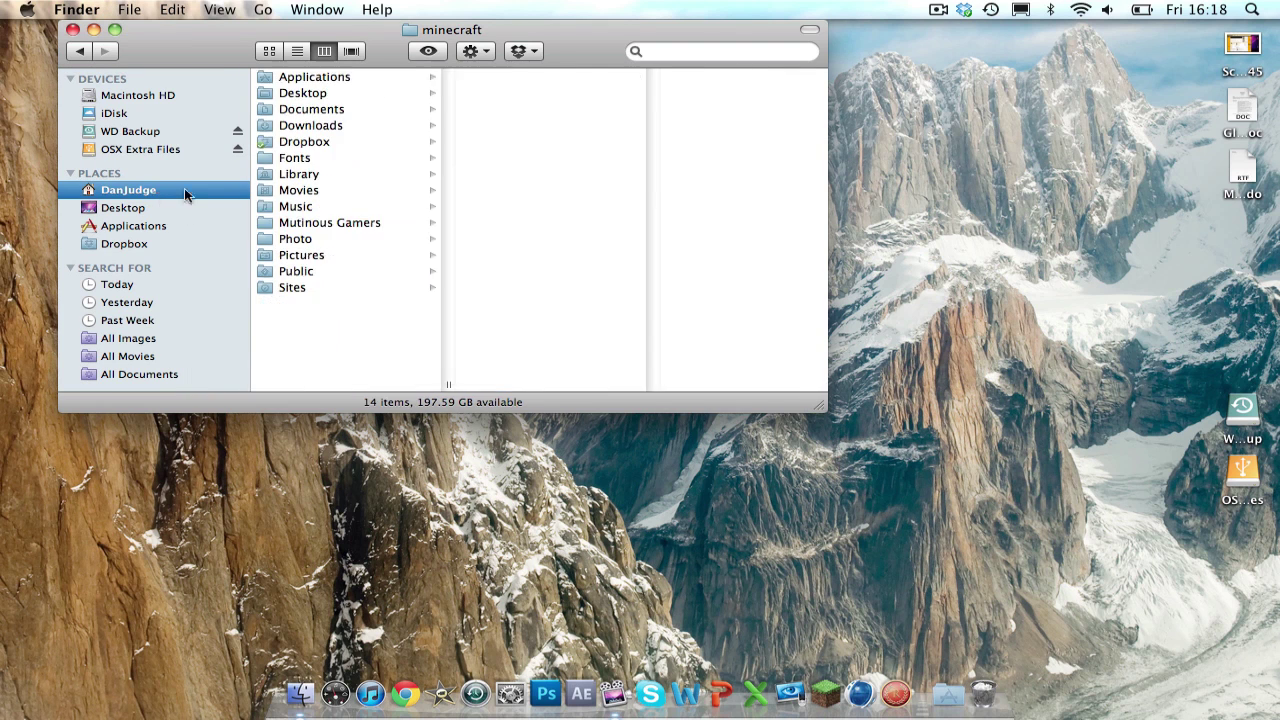
click(312, 125)
double_click(514, 77)
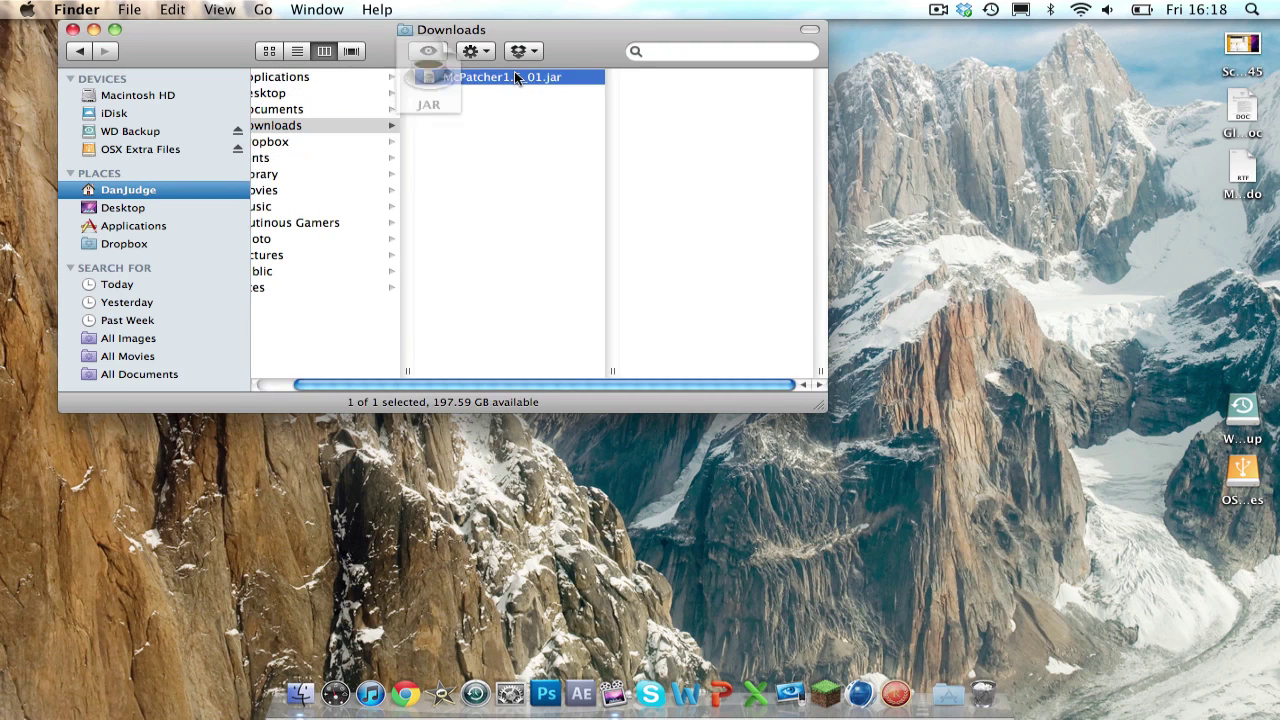
click(805, 283)
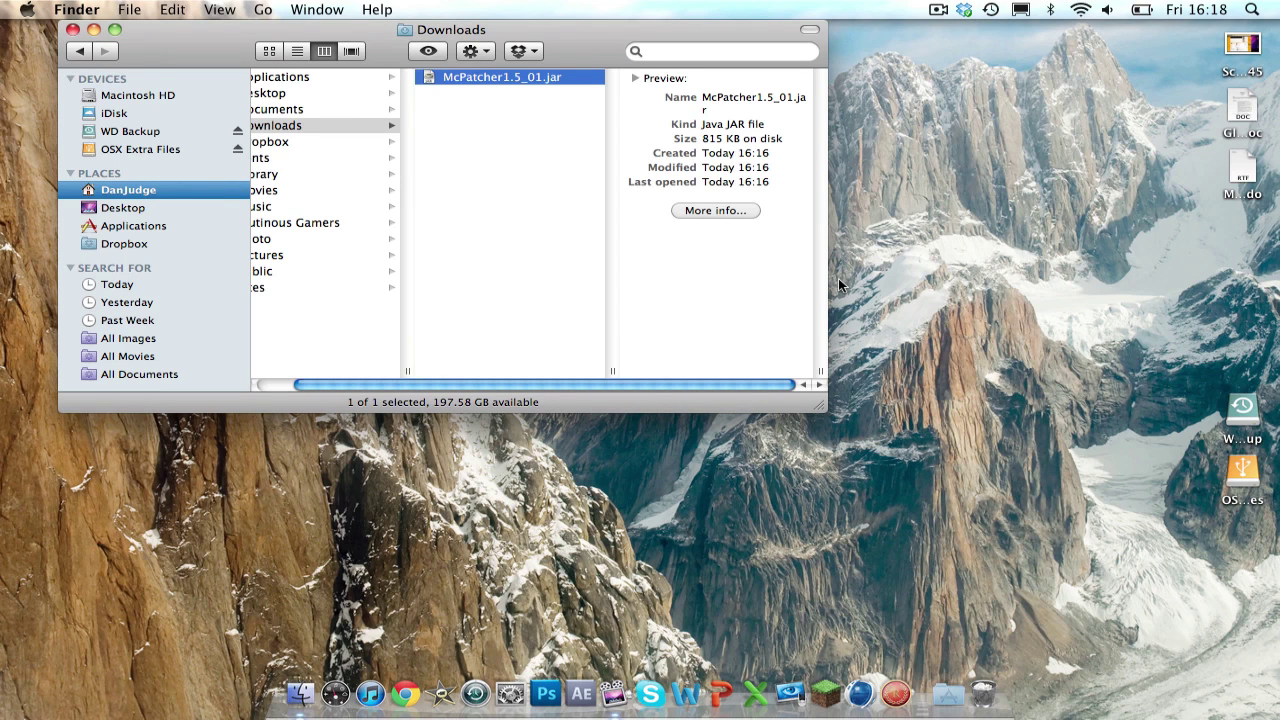
Step: Switch to Chrome, download McPatcher1.5 01.jar.zip from MediaFire and reveal the downloaded file in Finder
click(398, 700)
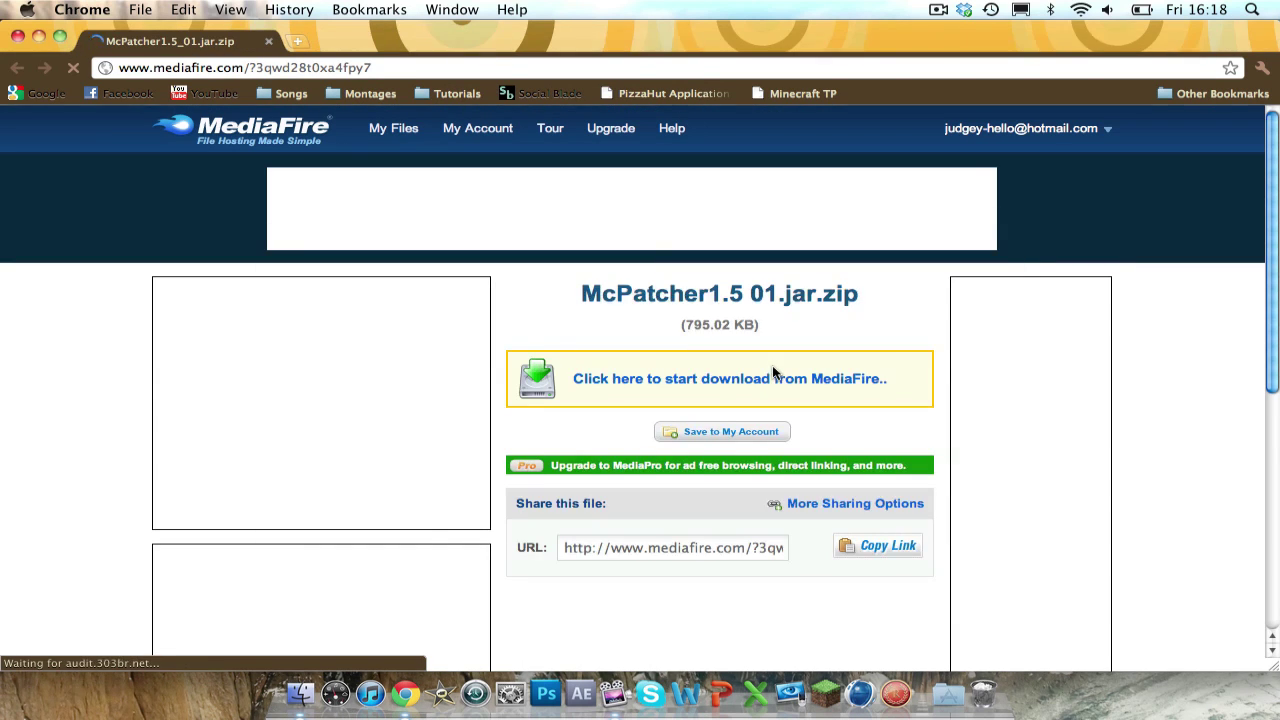
click(773, 372)
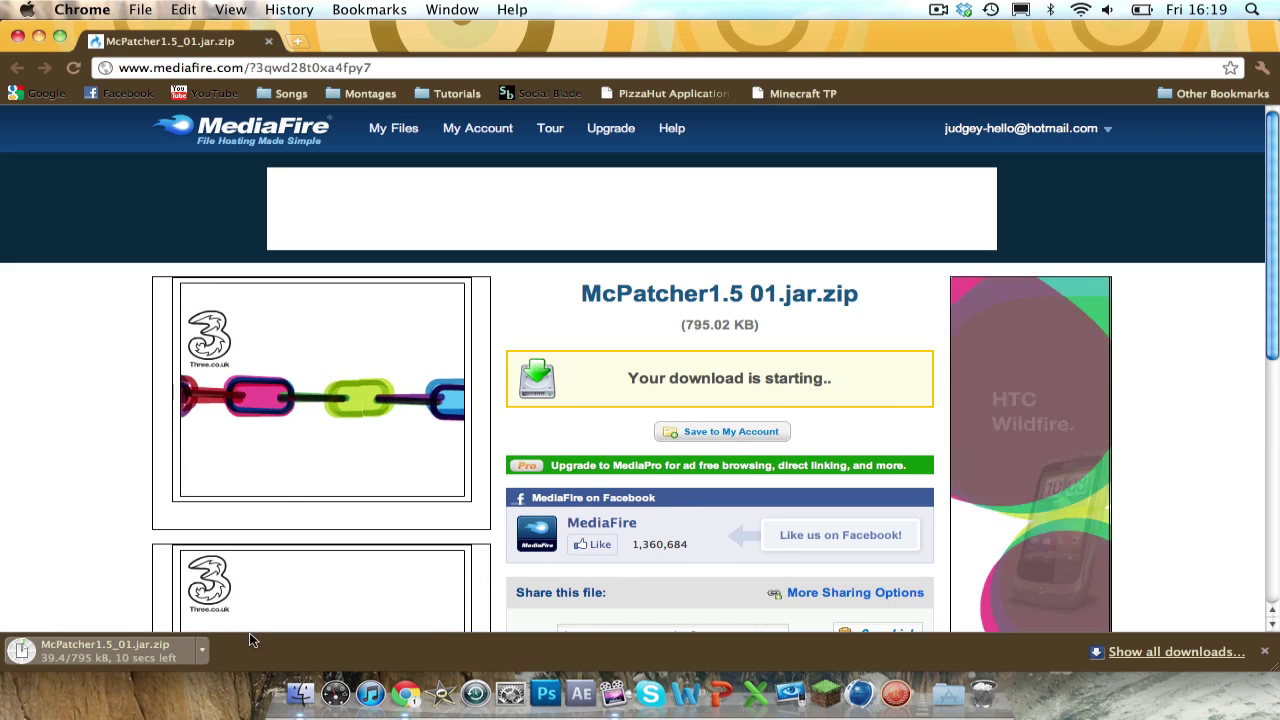
click(202, 648)
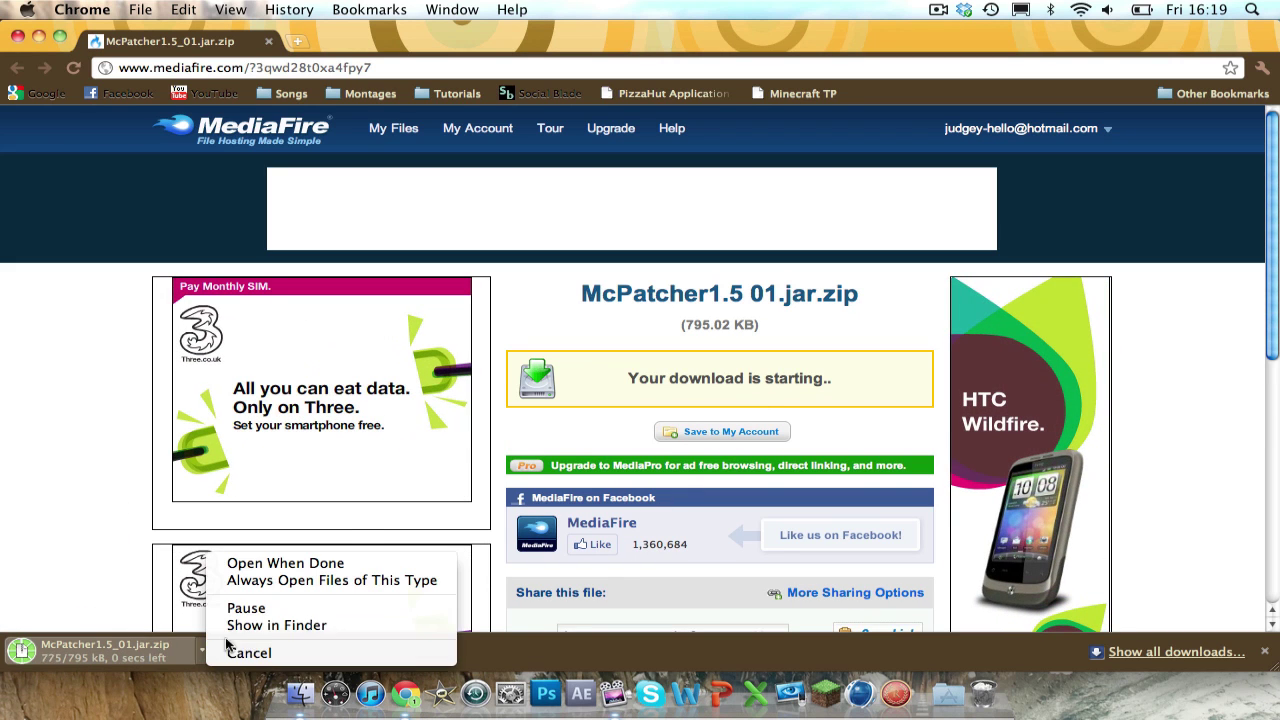
click(245, 624)
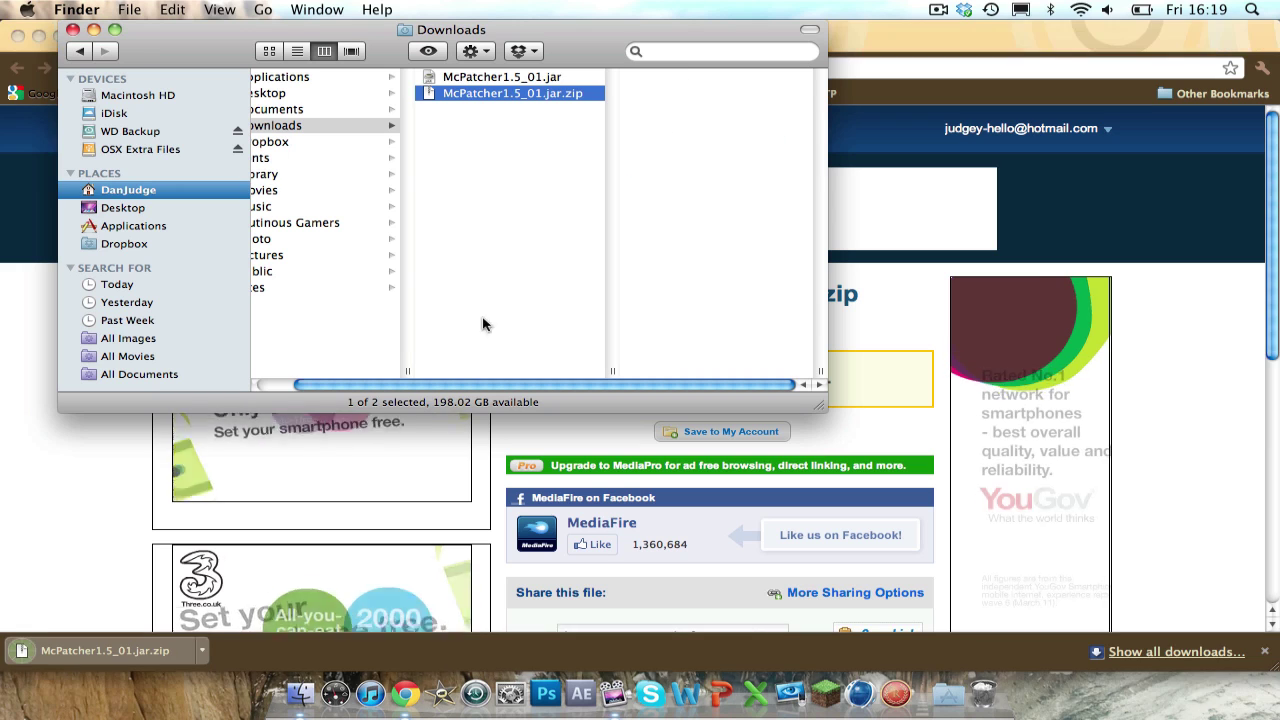
Step: Trash the old McPatcher1.5_01.jar, try to unpack McPatcher1.5_01.jar.zip with Archive Utility and discard the extracted folder
right_click(481, 80)
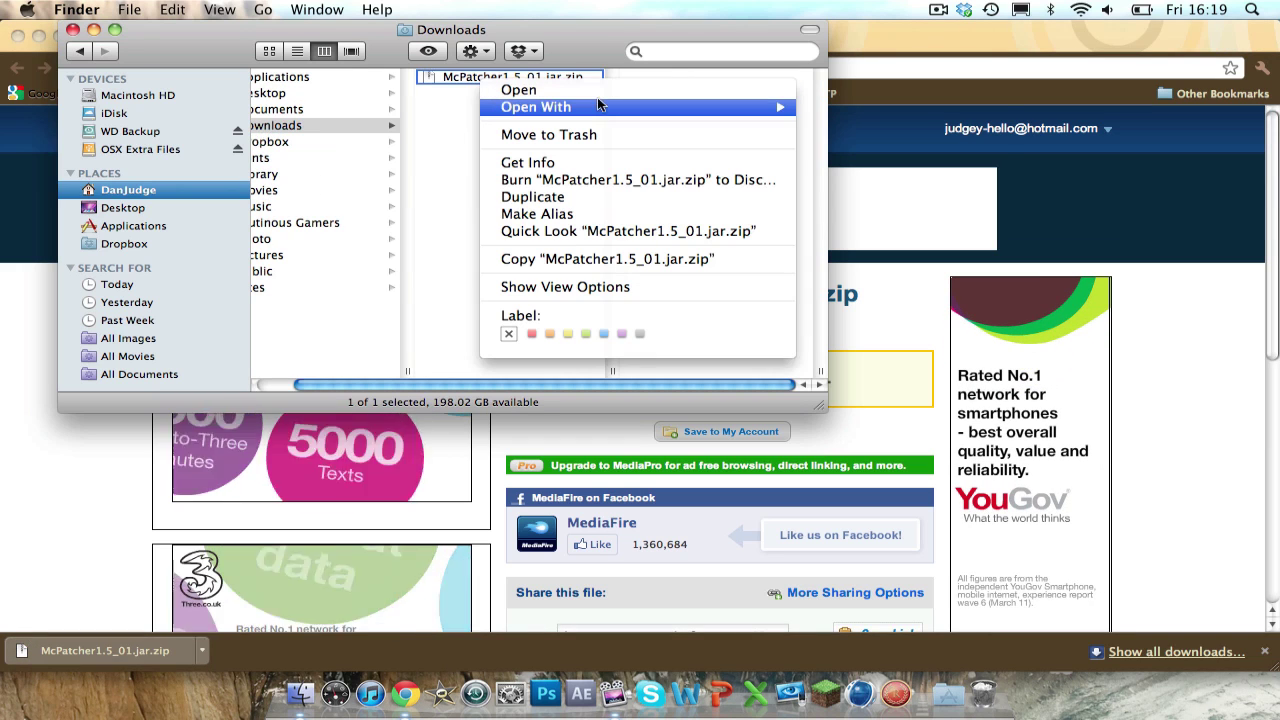
mouse_move(598, 106)
click(837, 110)
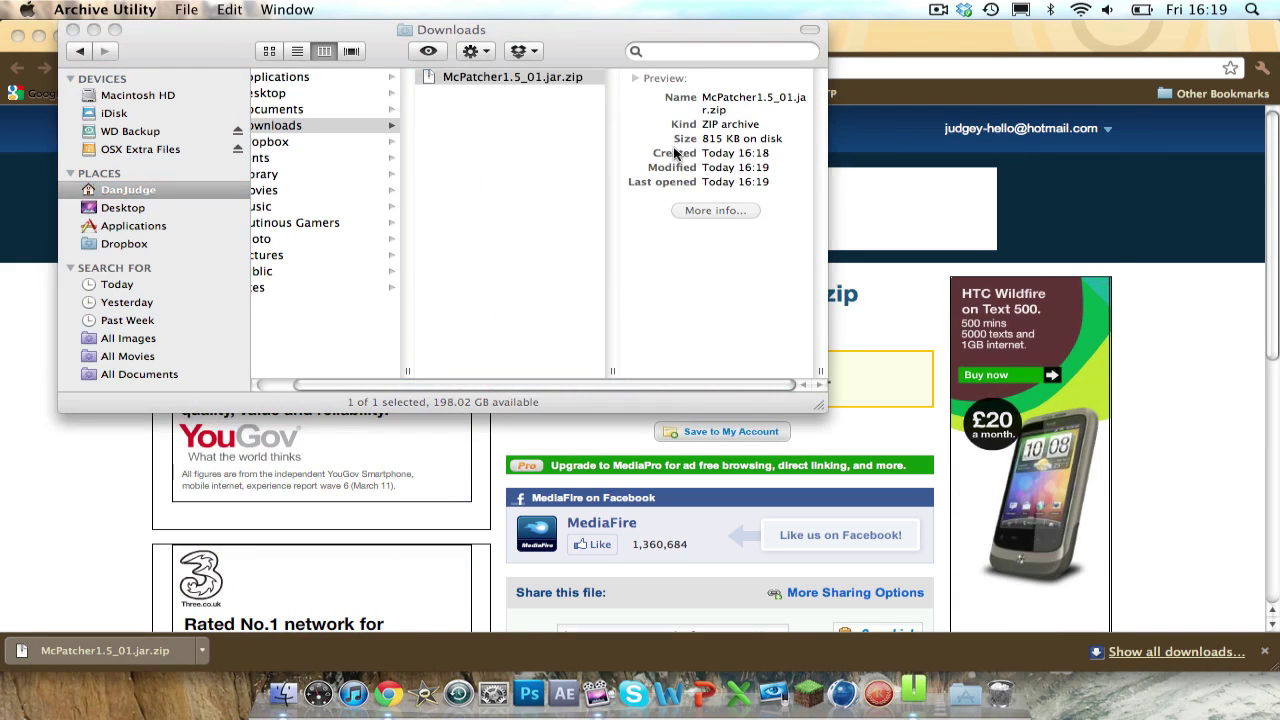
click(502, 80)
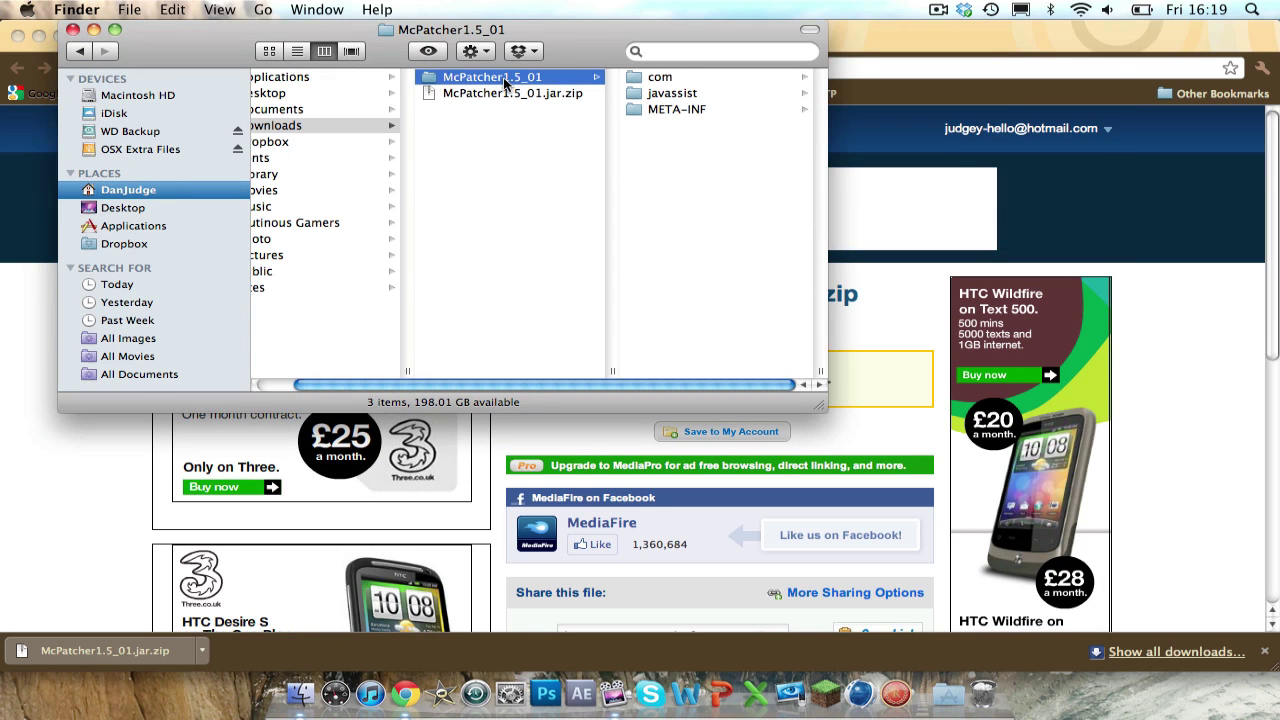
Step: Rename the downloaded archive as McPatcher1.5_01.zip
right_click(503, 80)
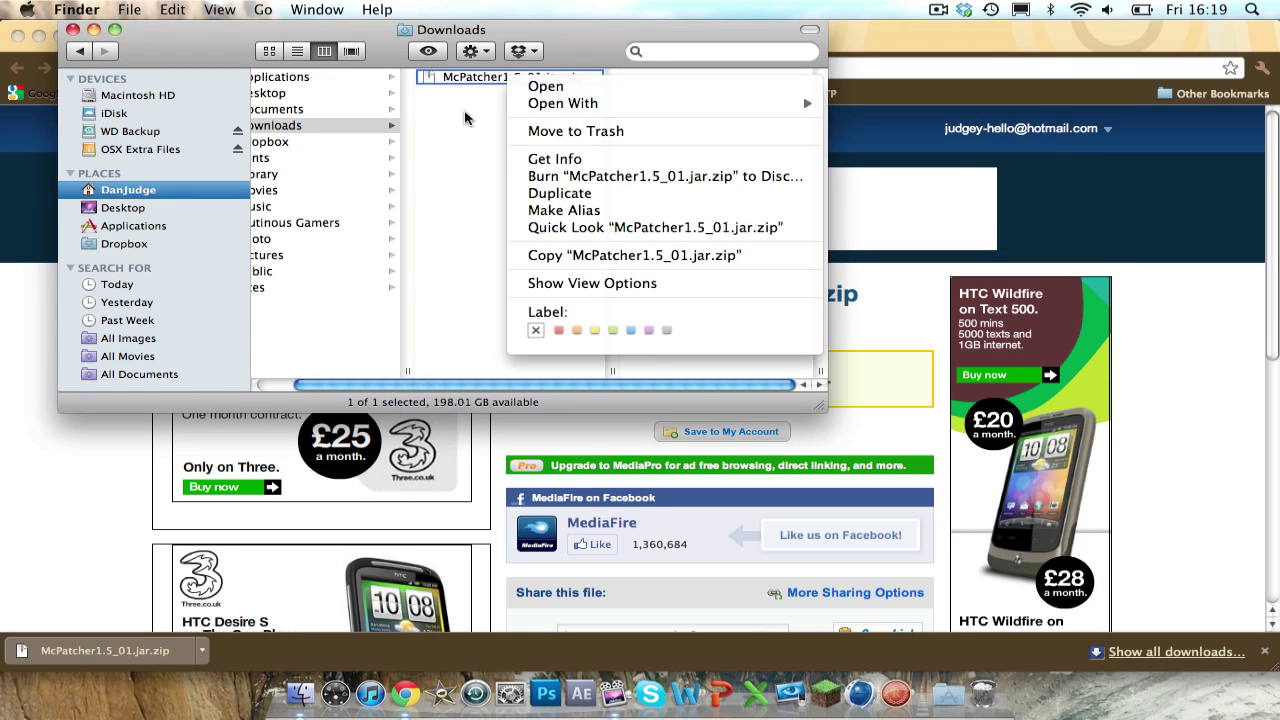
click(578, 80)
click(578, 80)
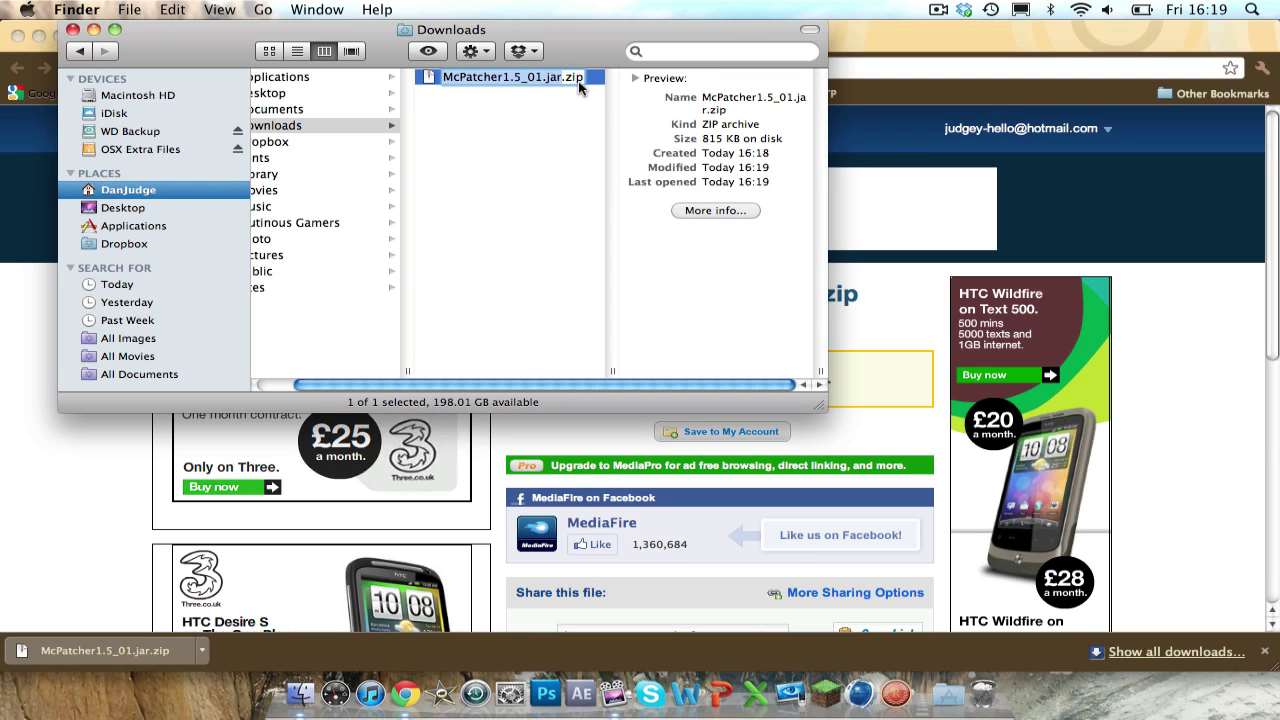
key(Right)
key(BackSpace)
key(BackSpace)
key(BackSpace)
key(BackSpace)
key(Return)
Step: Unpack McPatcher1.5_01.zip, trash the fully extracted folder, and unpack it again but cancel when the inner McPatcher1.5_01.jar starts unarchiving
double_click(528, 80)
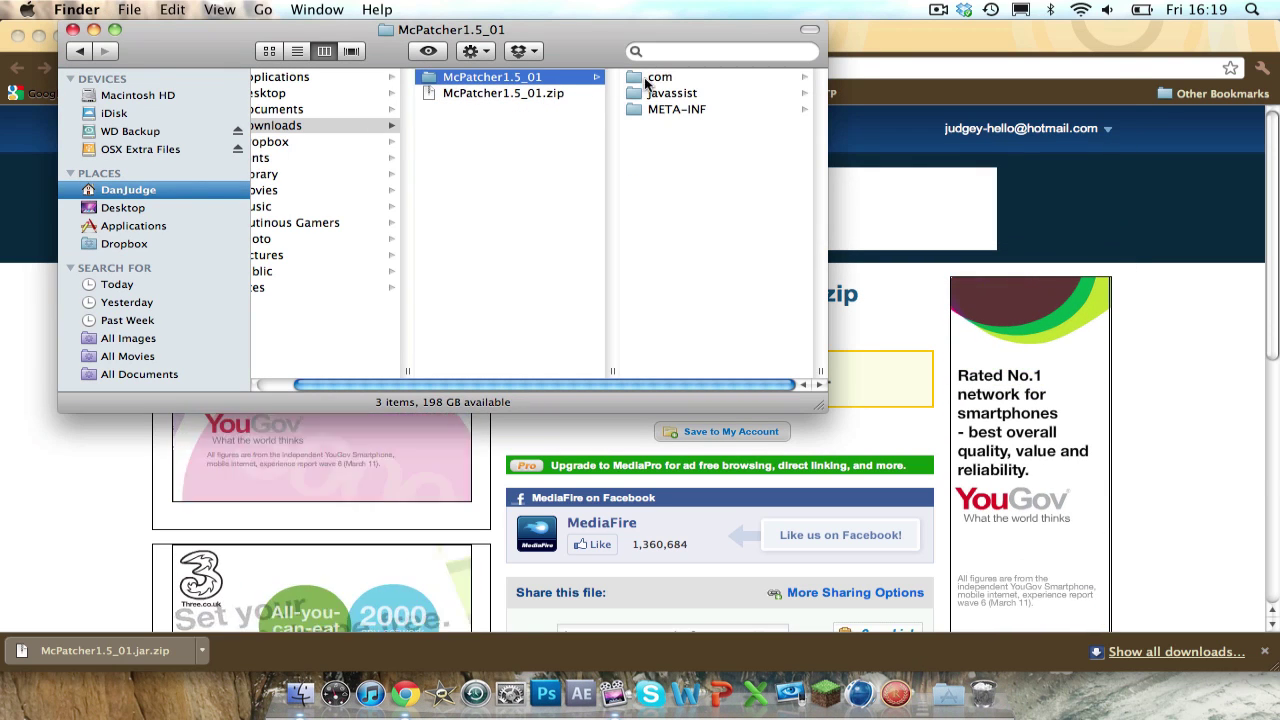
key(super+BackSpace)
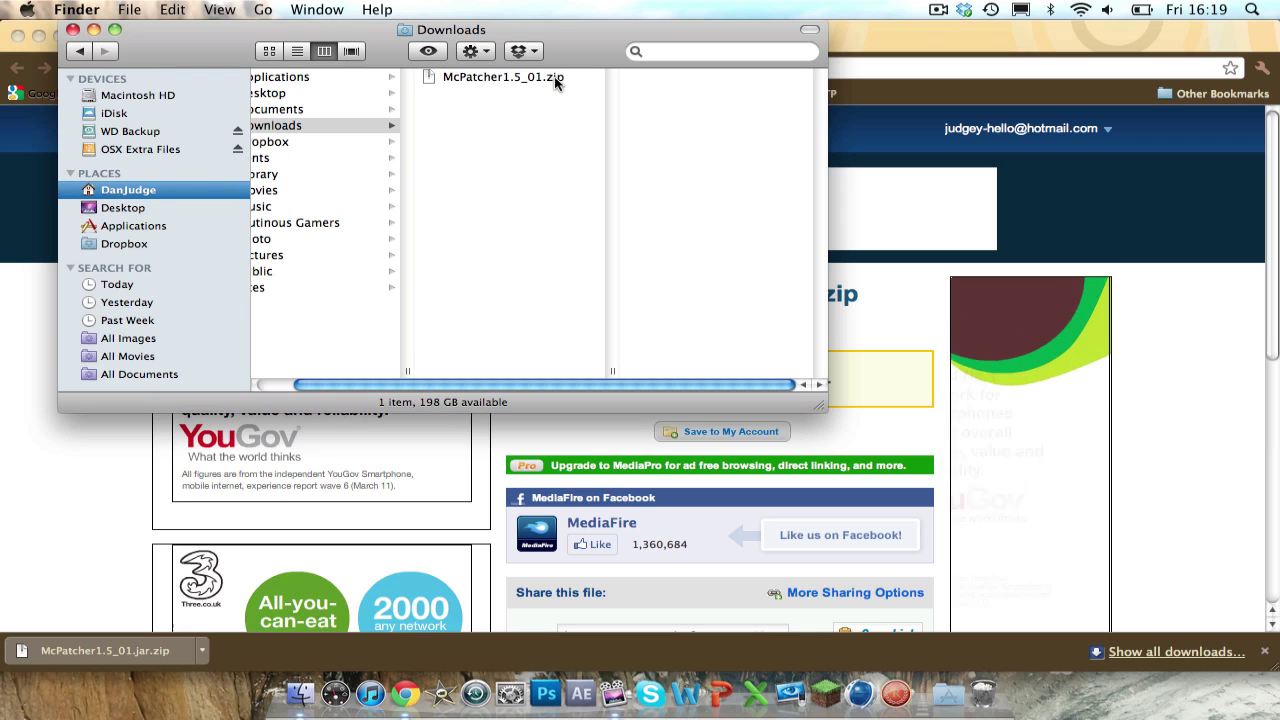
double_click(530, 77)
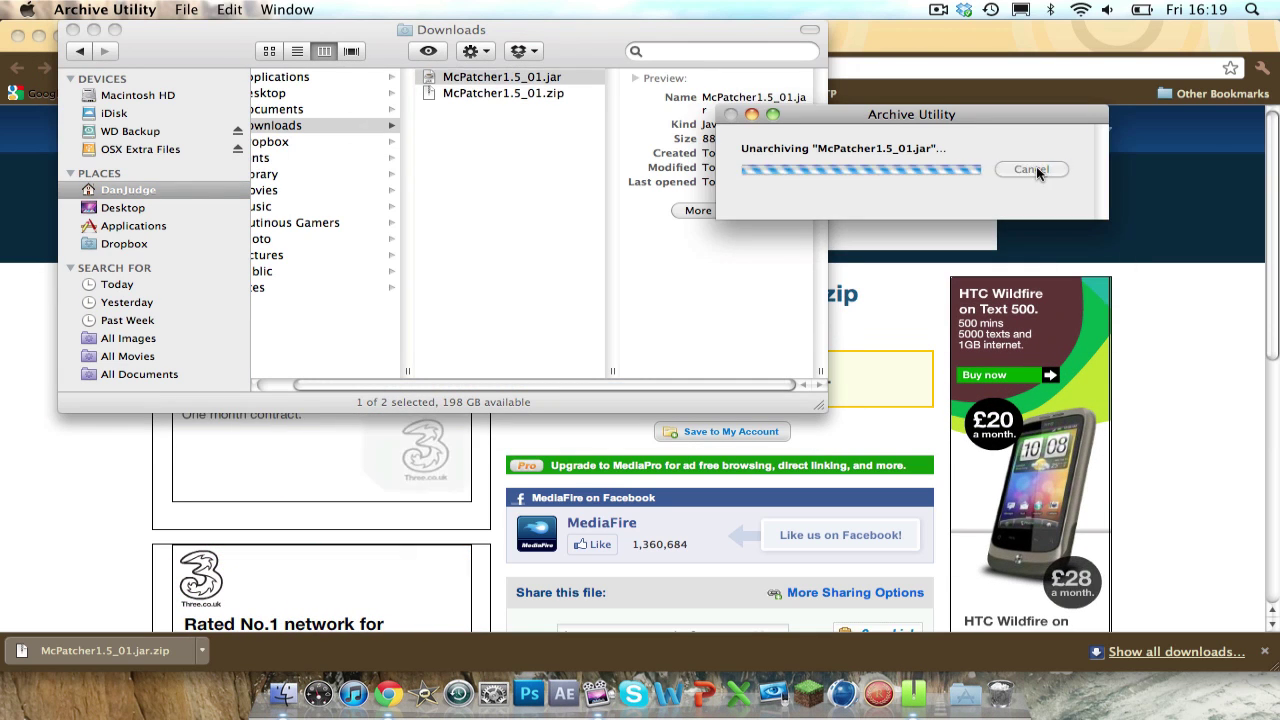
click(1034, 169)
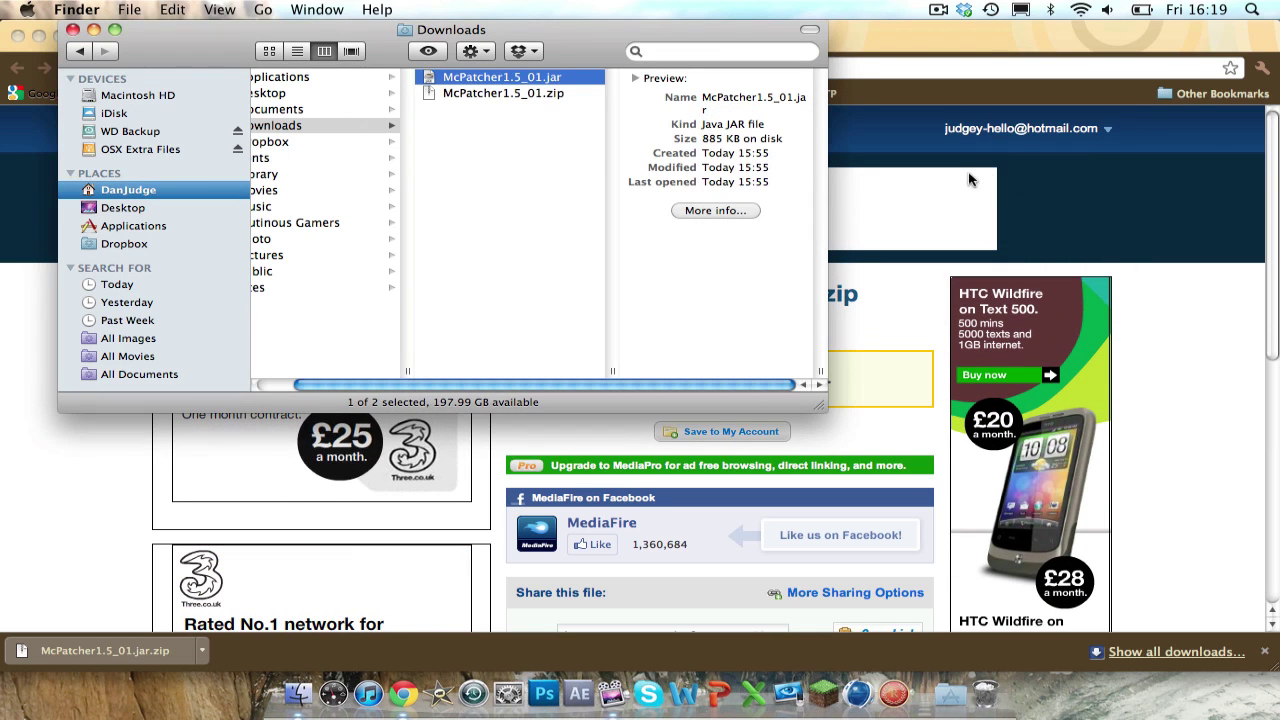
Step: Trash McPatcher1.5_01.zip and run McPatcher1.5_01.jar, accepting the internet download warning and the pre-release notice
click(482, 94)
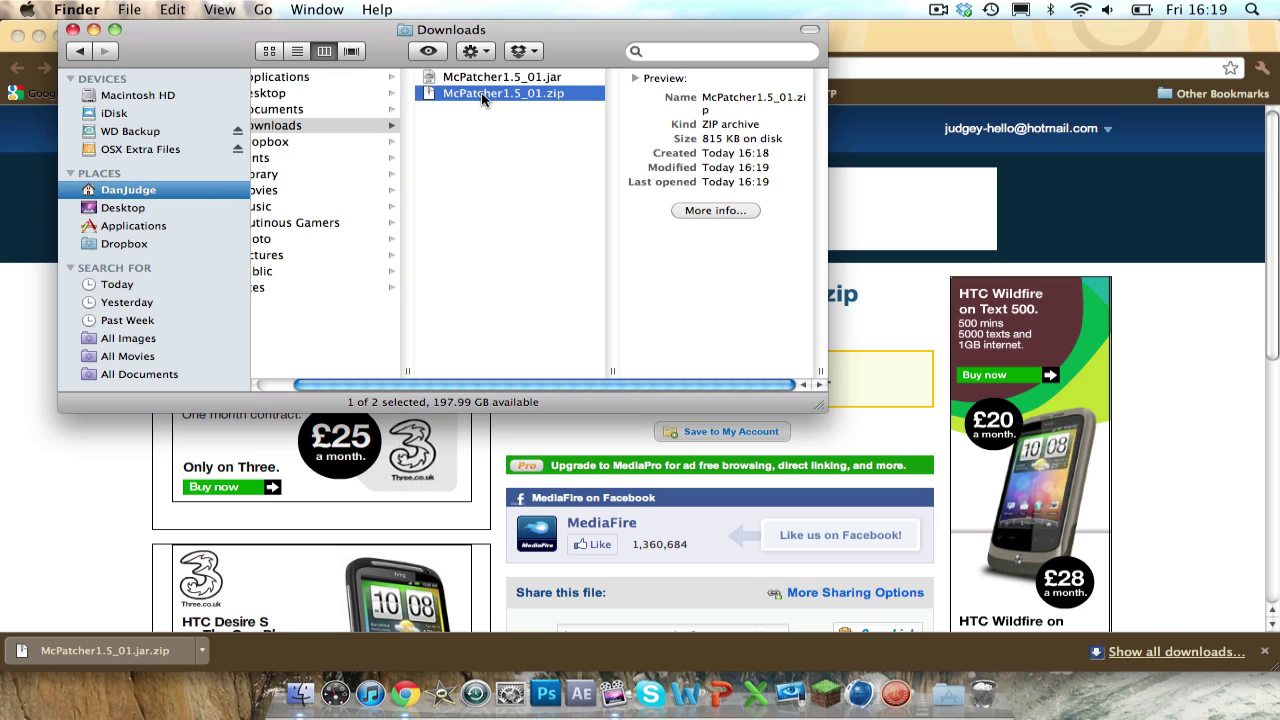
key(super+BackSpace)
double_click(494, 77)
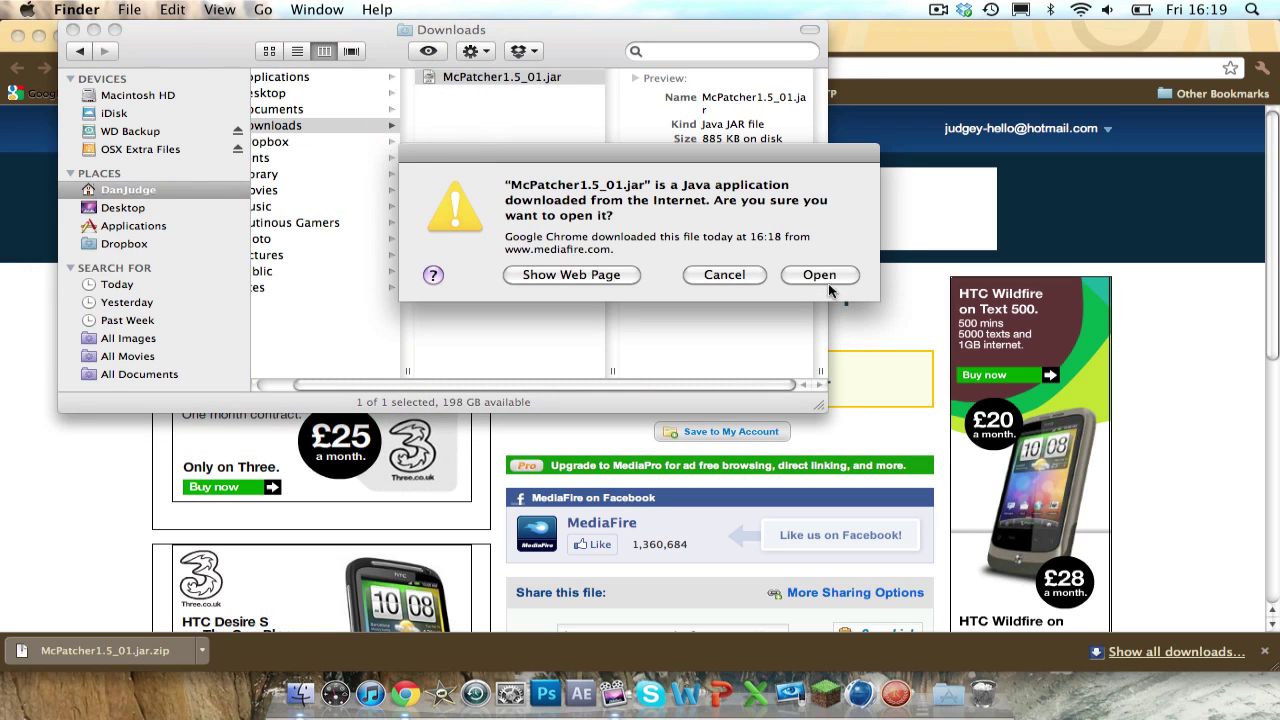
click(820, 276)
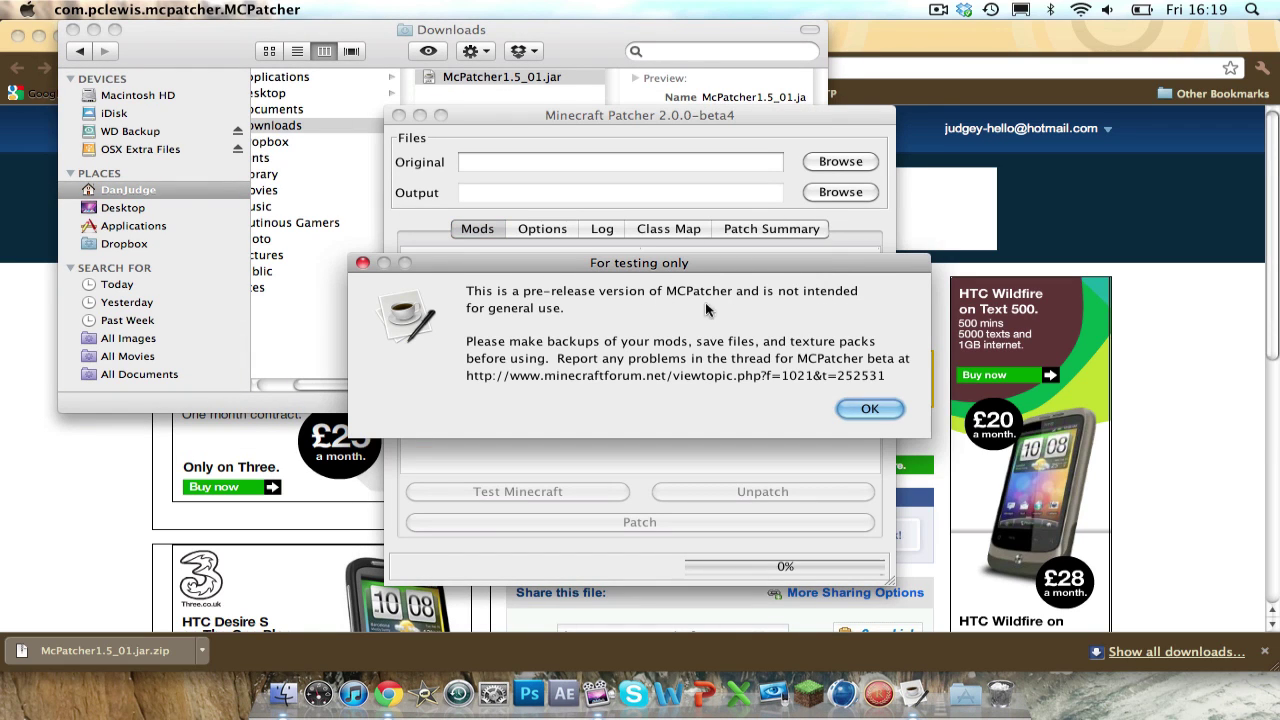
click(869, 409)
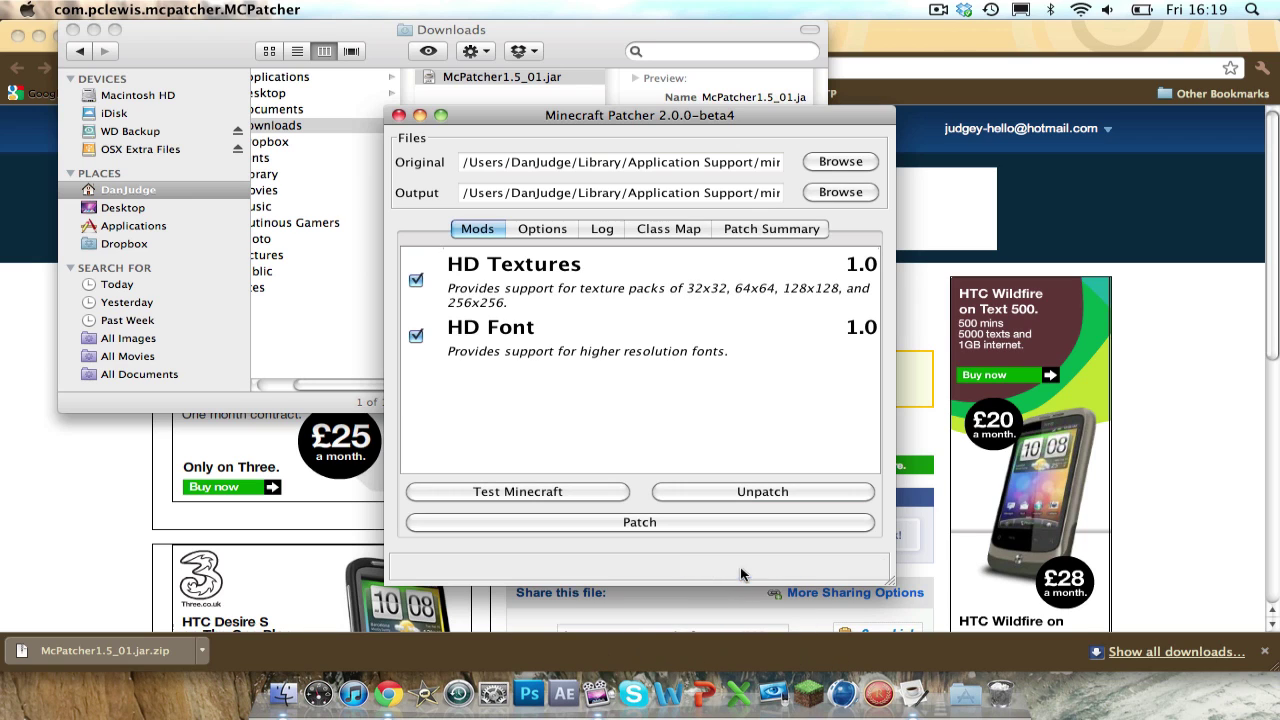
Step: Patch Minecraft with the HD Textures and HD Font mods enabled, quit the patcher and close the Downloads window
click(648, 522)
key(super+q)
key(super+w)
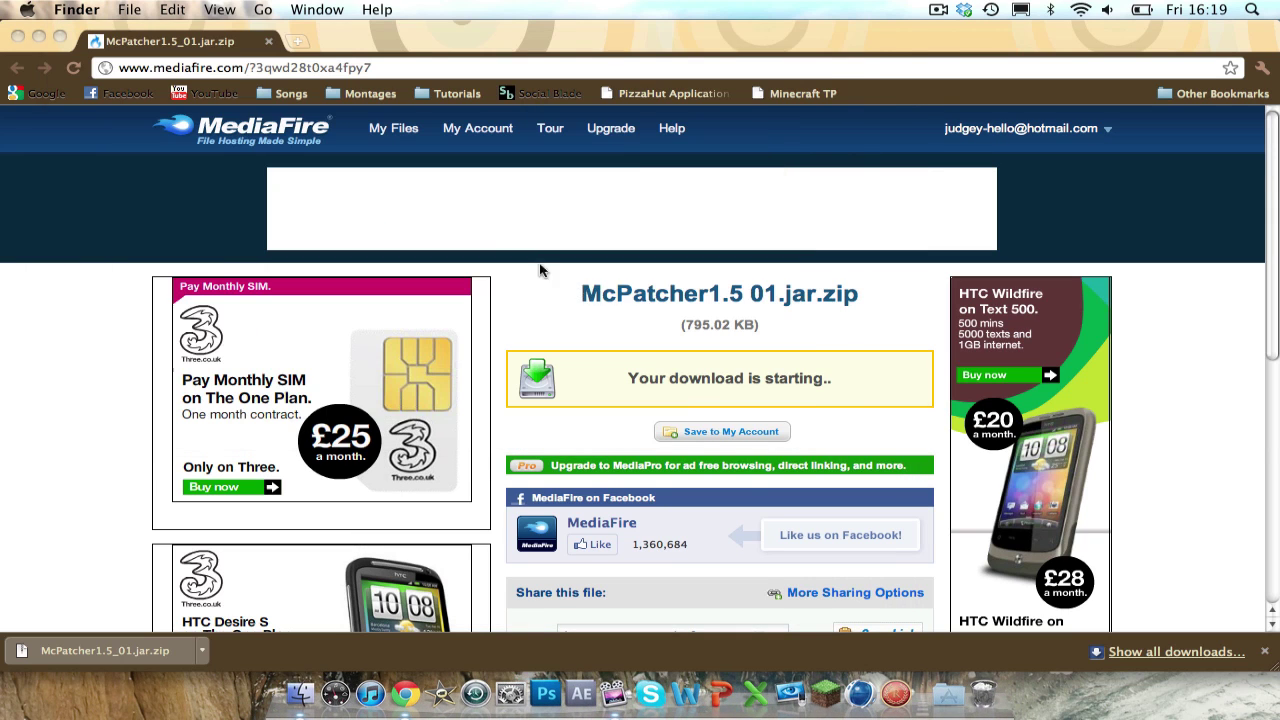
Step: Relaunch Minecraft, compare the Default and Misa texture packs, and apply HD Texture Pack (Misa).zip
click(826, 700)
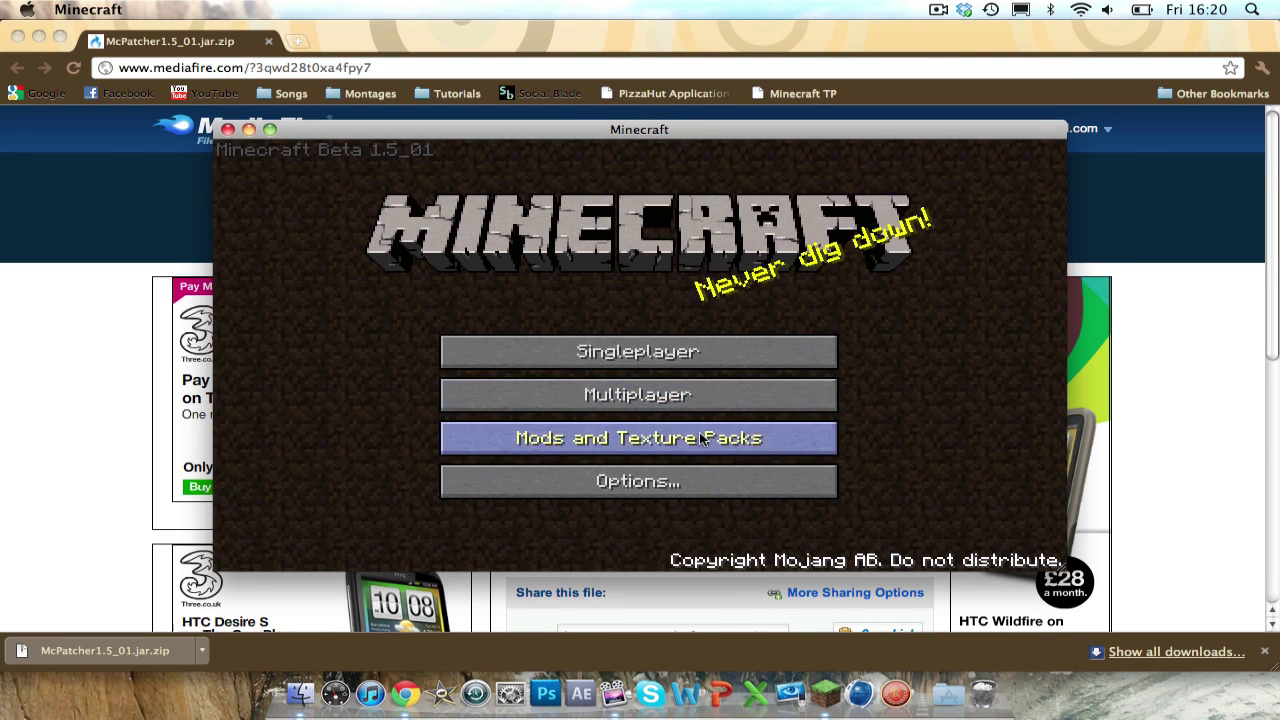
click(750, 440)
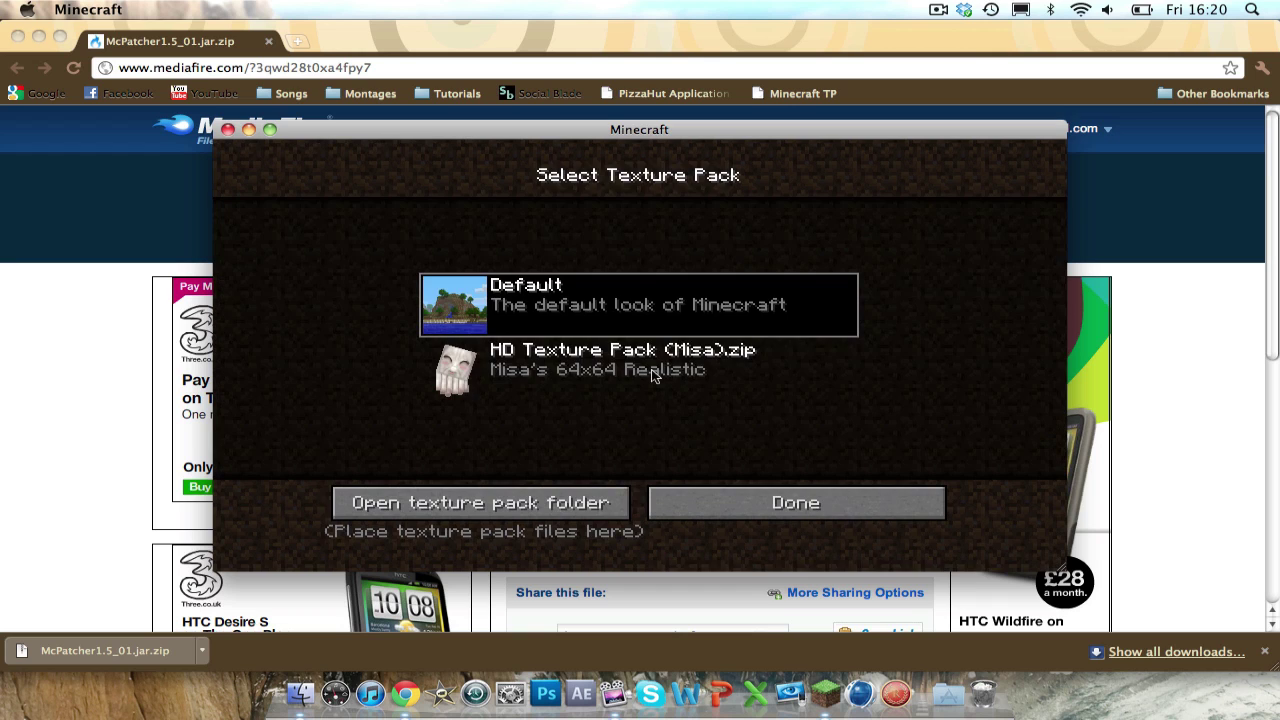
click(757, 375)
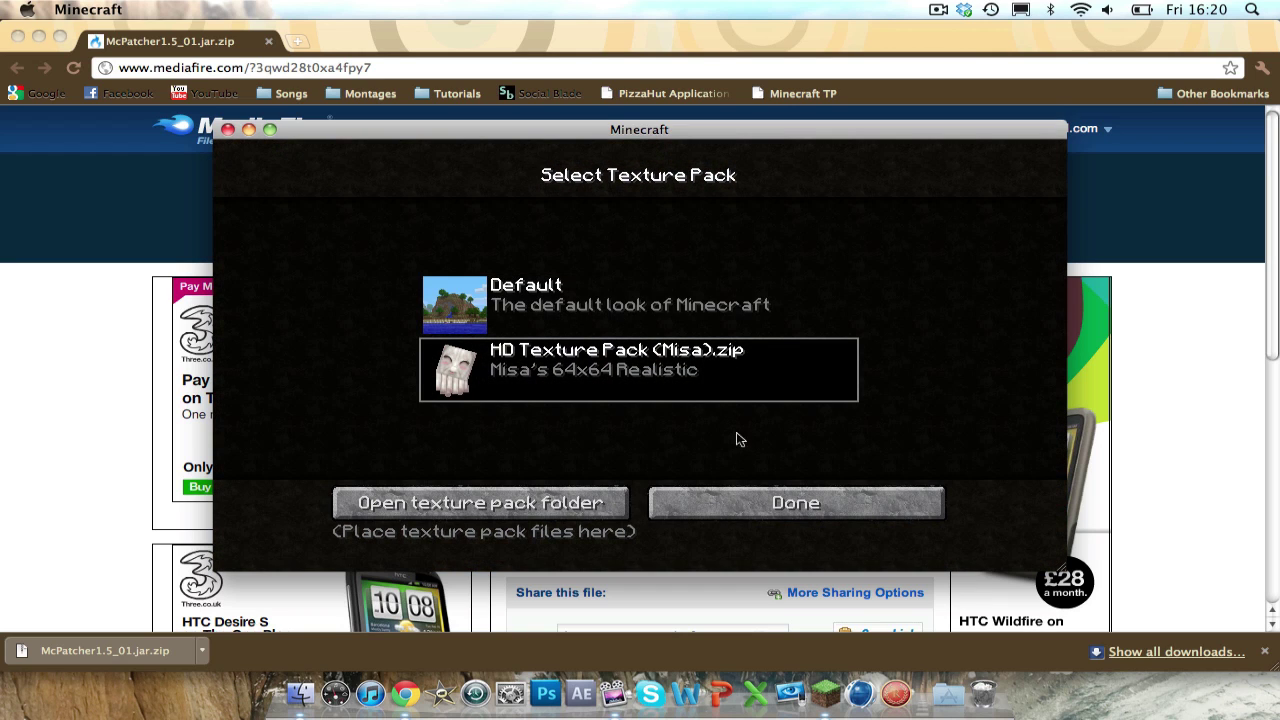
click(661, 315)
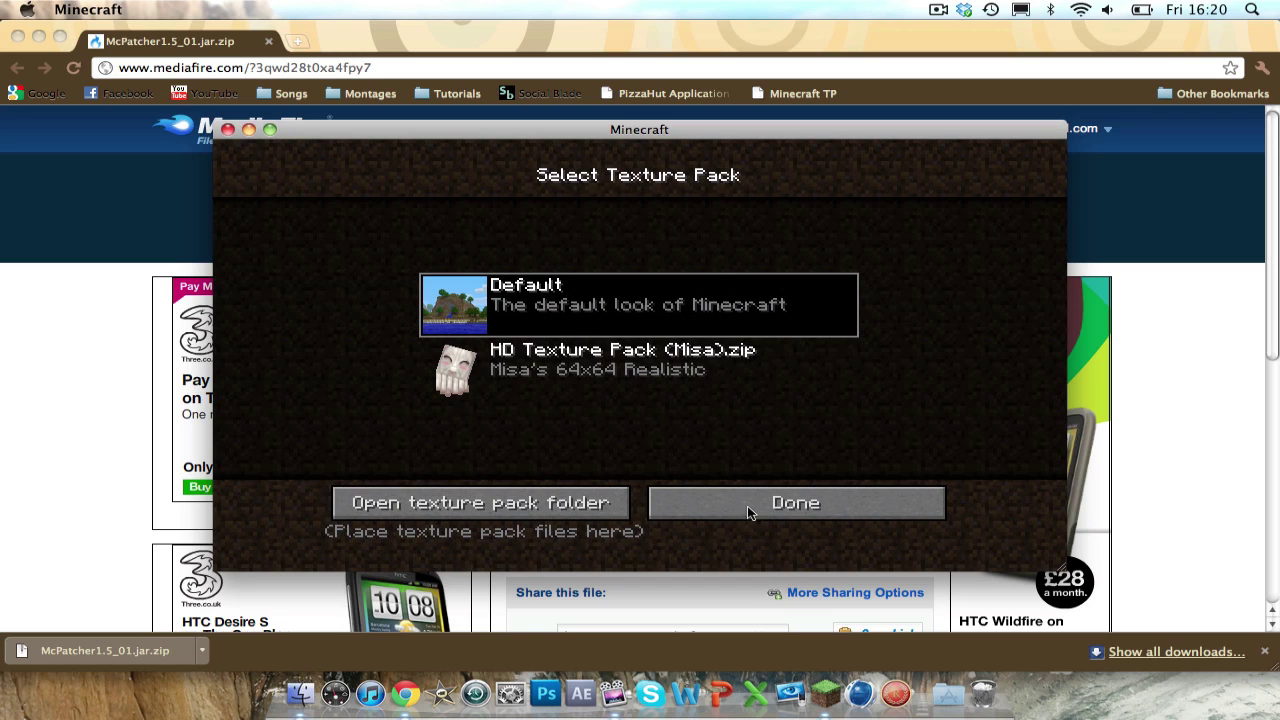
click(632, 389)
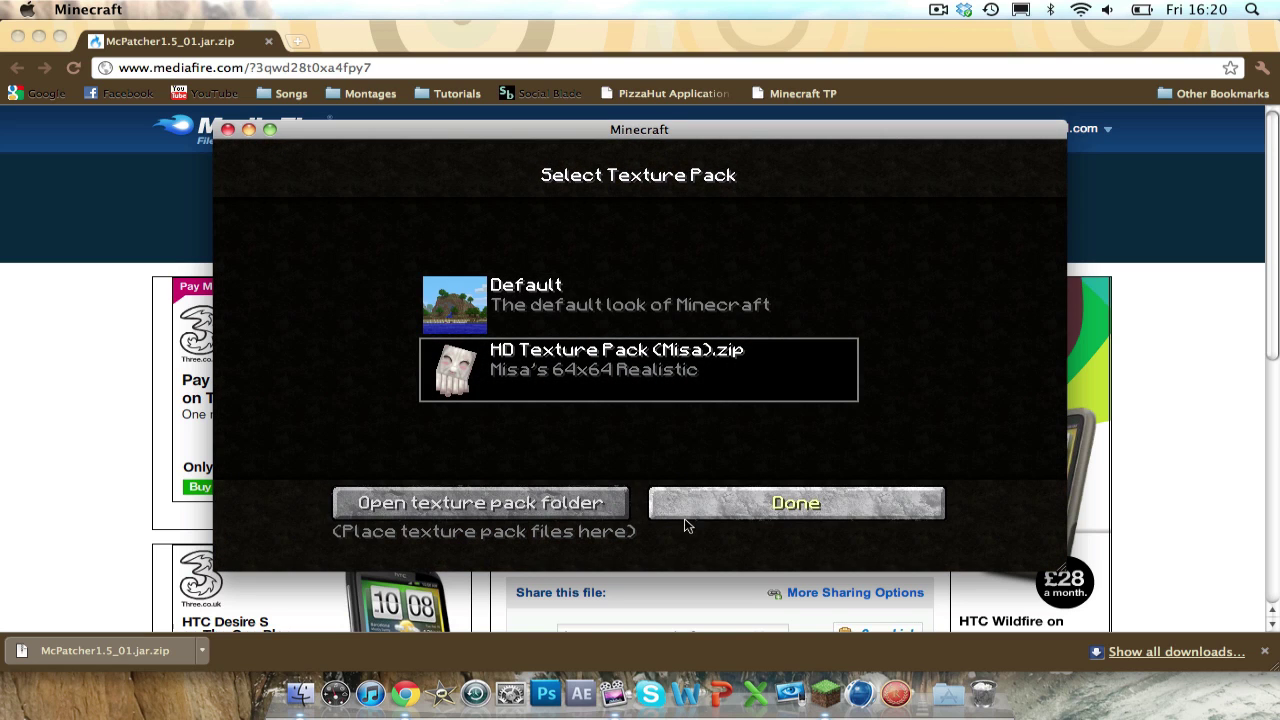
click(696, 500)
Step: Load the singleplayer world Minecraft New-ness
click(620, 350)
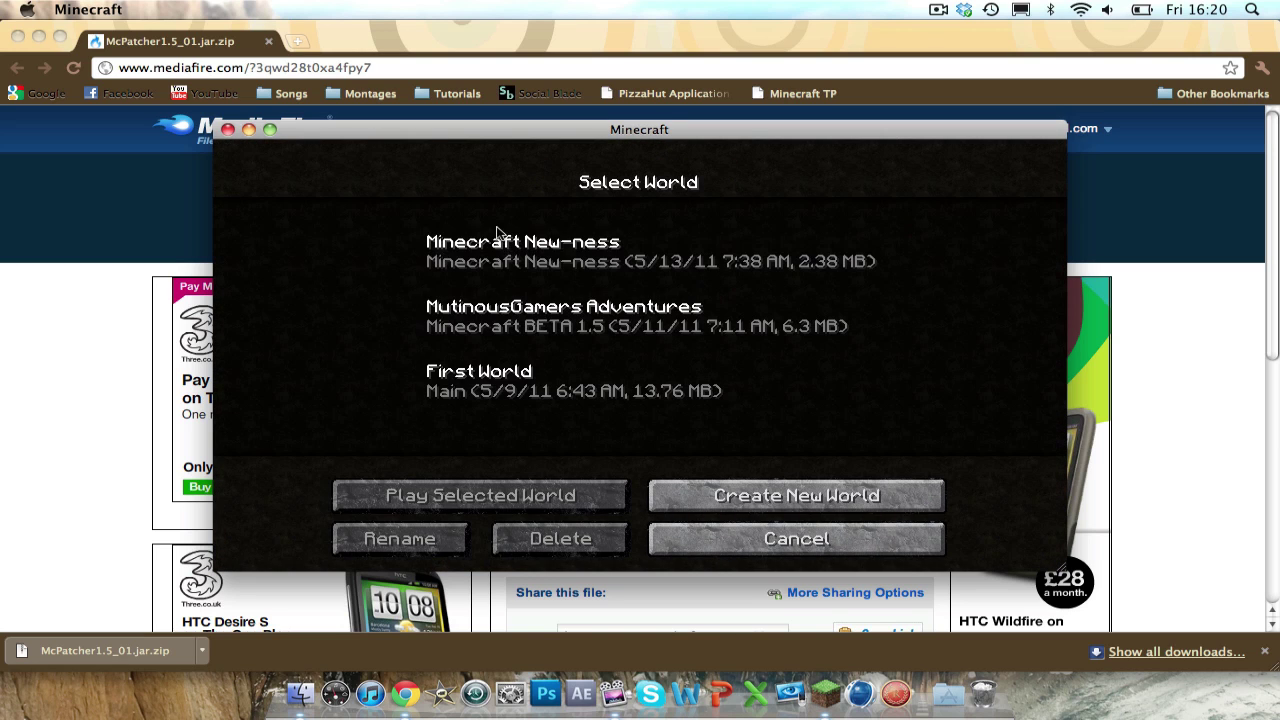
click(509, 243)
click(478, 490)
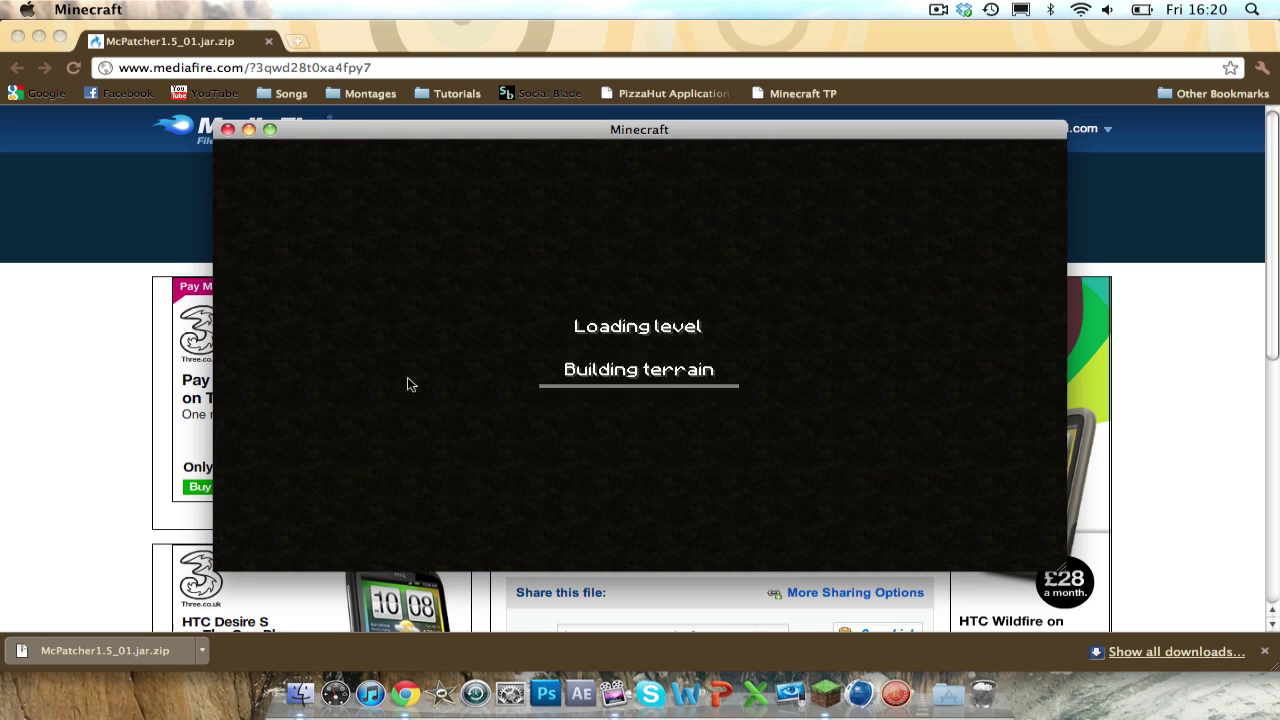
Step: Hide Chrome behind the game, bring Minecraft back into focus and resume playing from the game menu
click(336, 48)
key(super+h)
click(594, 135)
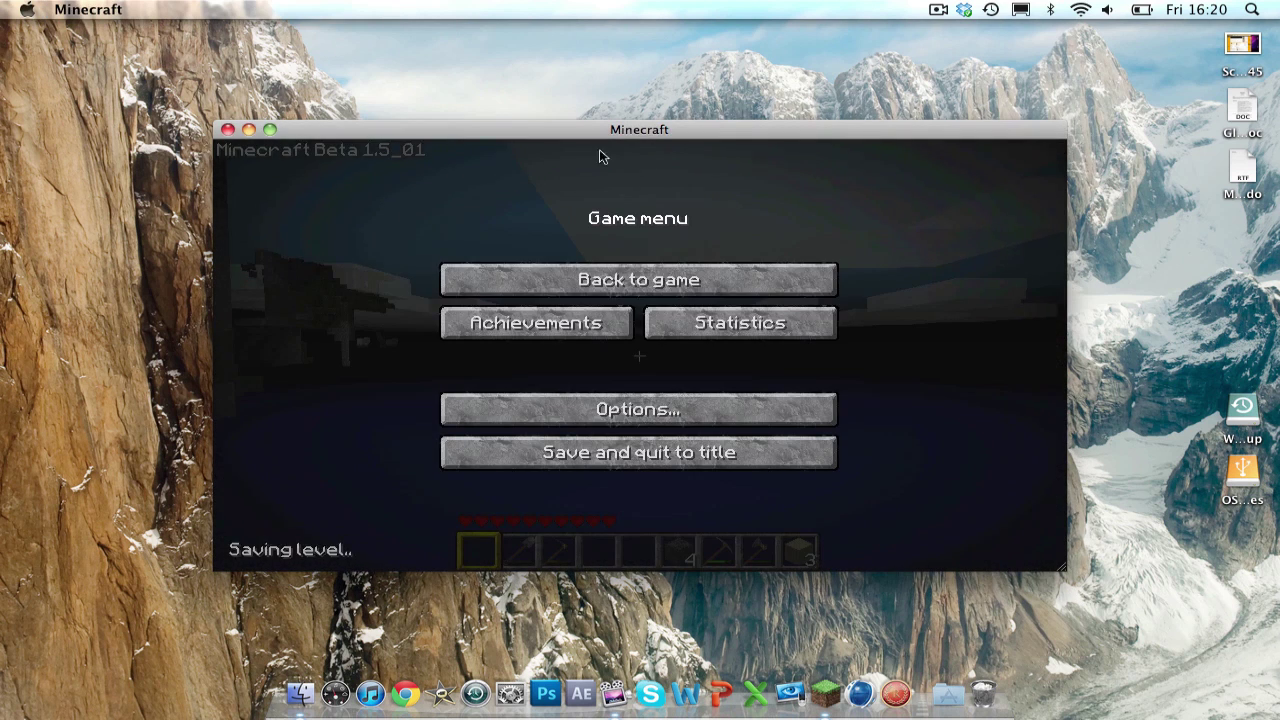
click(630, 274)
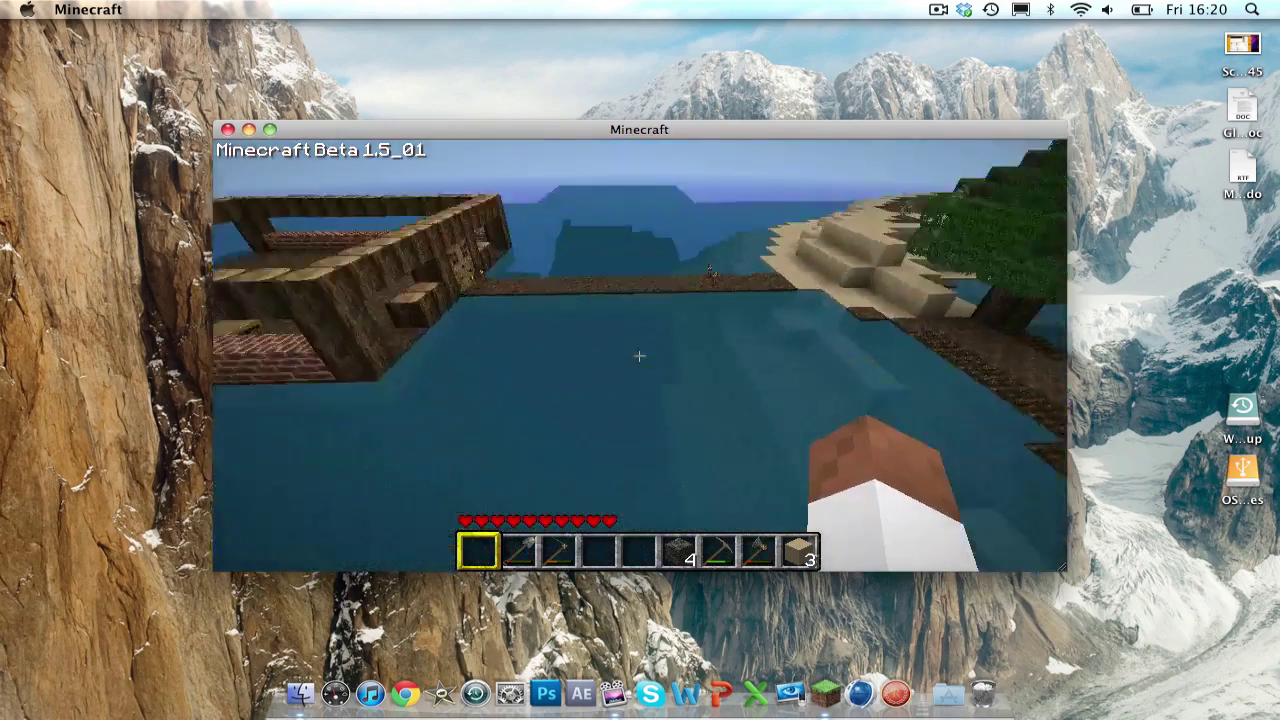
Step: Move around the world and examine how the water, sand, grass and wood look with the HD textures
key(space)
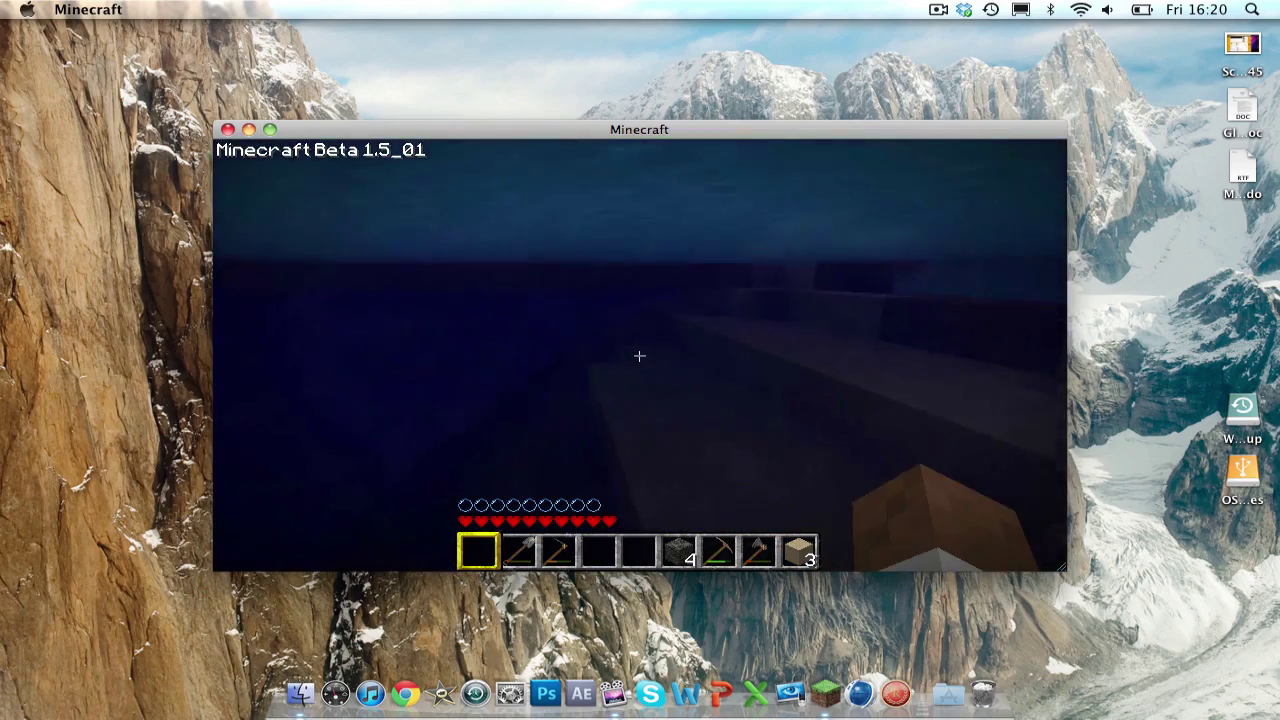
key(w)
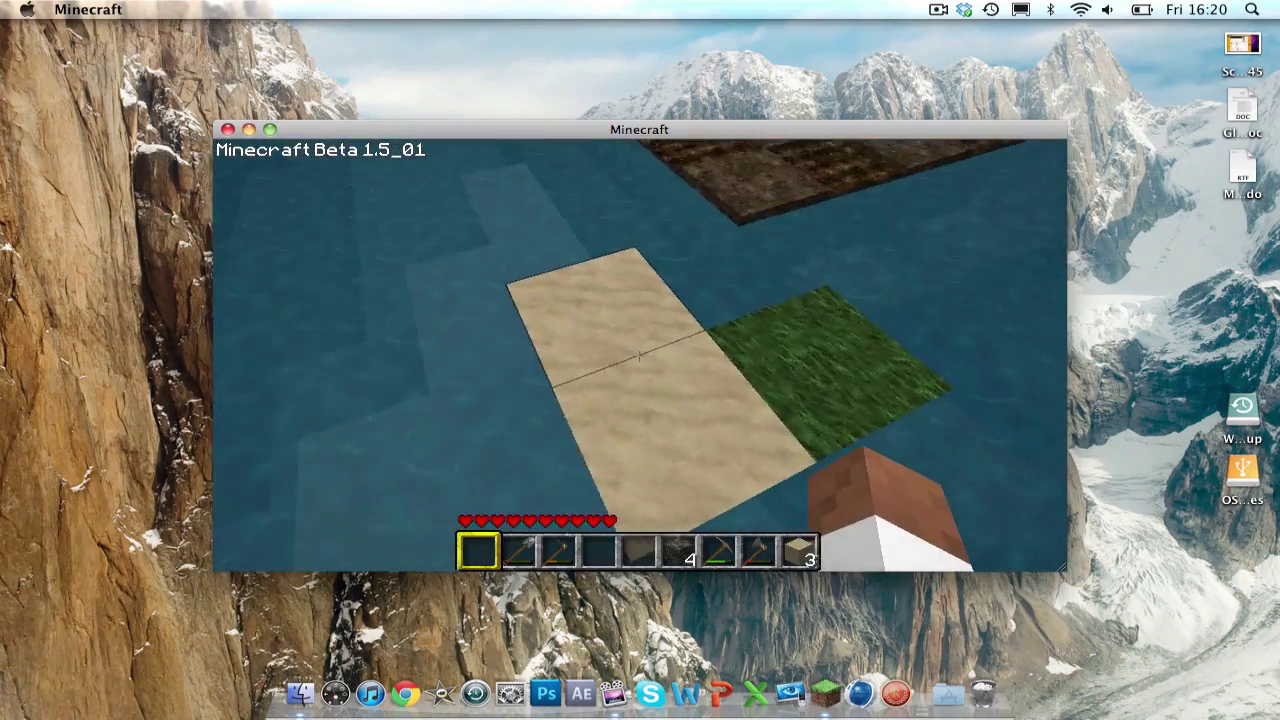
drag(639, 355, 639, 355)
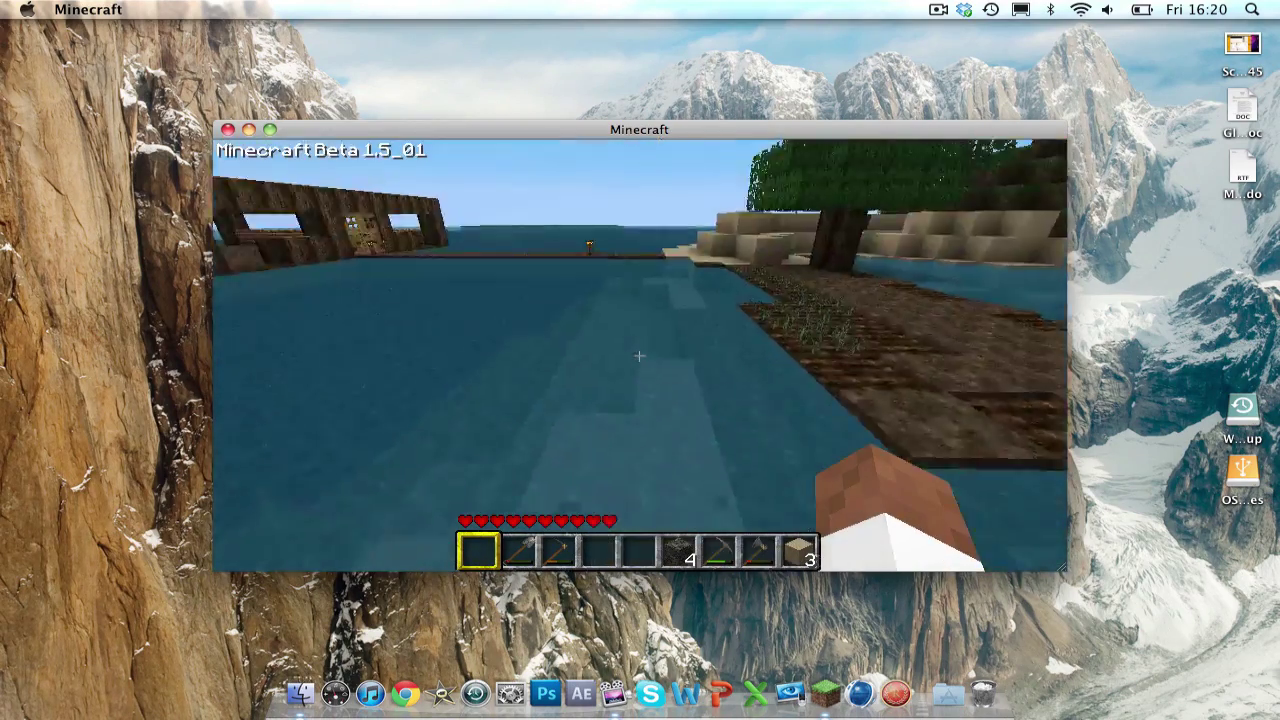